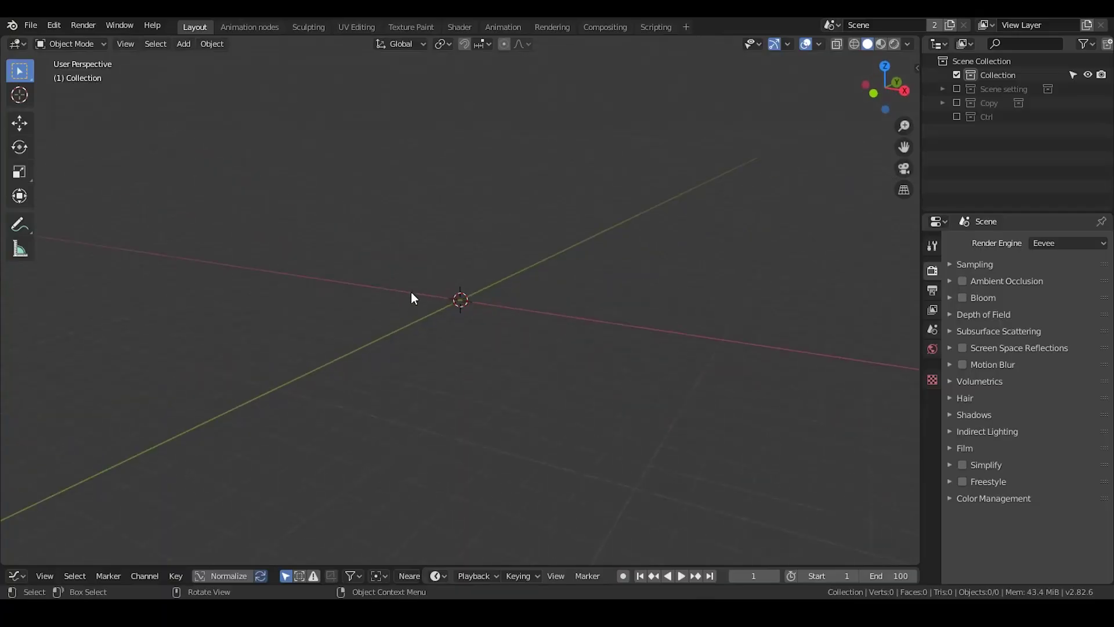
- Add a UV sphere mesh at the world origin
key("shift+a")
mouse_move(430, 237)
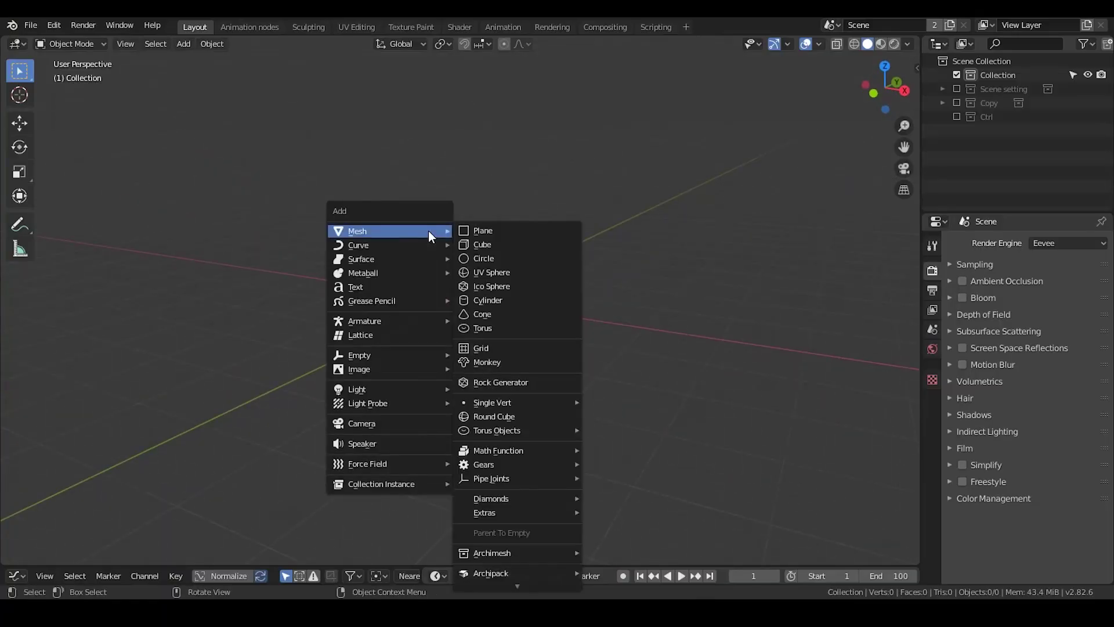
left_click(493, 272)
scroll(455, 322, "up", 1)
middle_click_drag(478, 317, 517, 312)
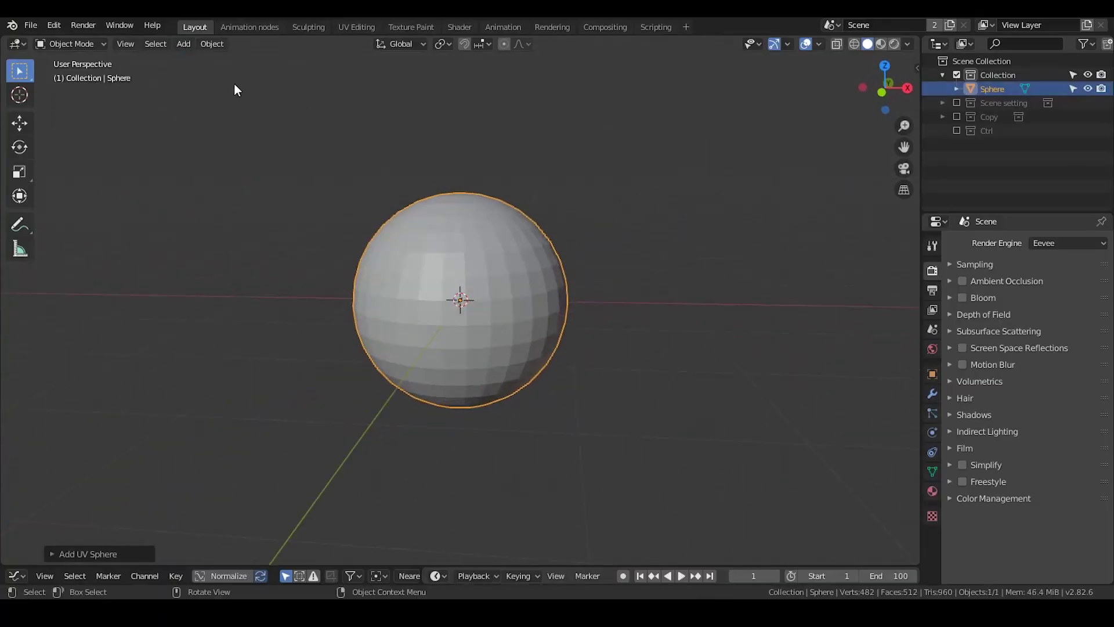
- Add a new emitter particle system to the sphere
left_click(928, 409)
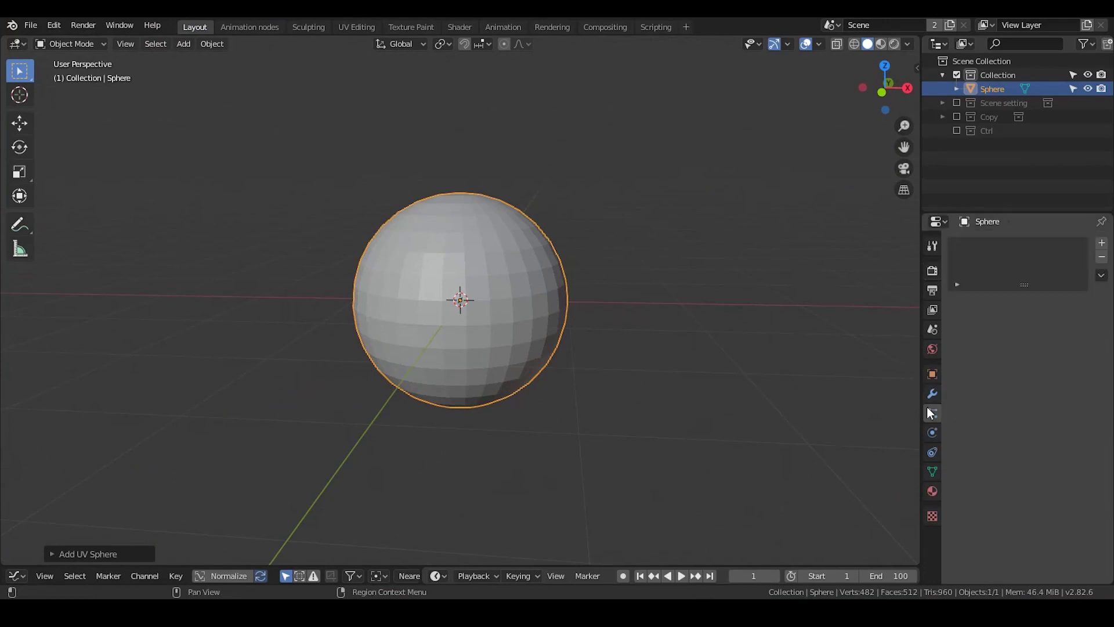
left_click(1102, 243)
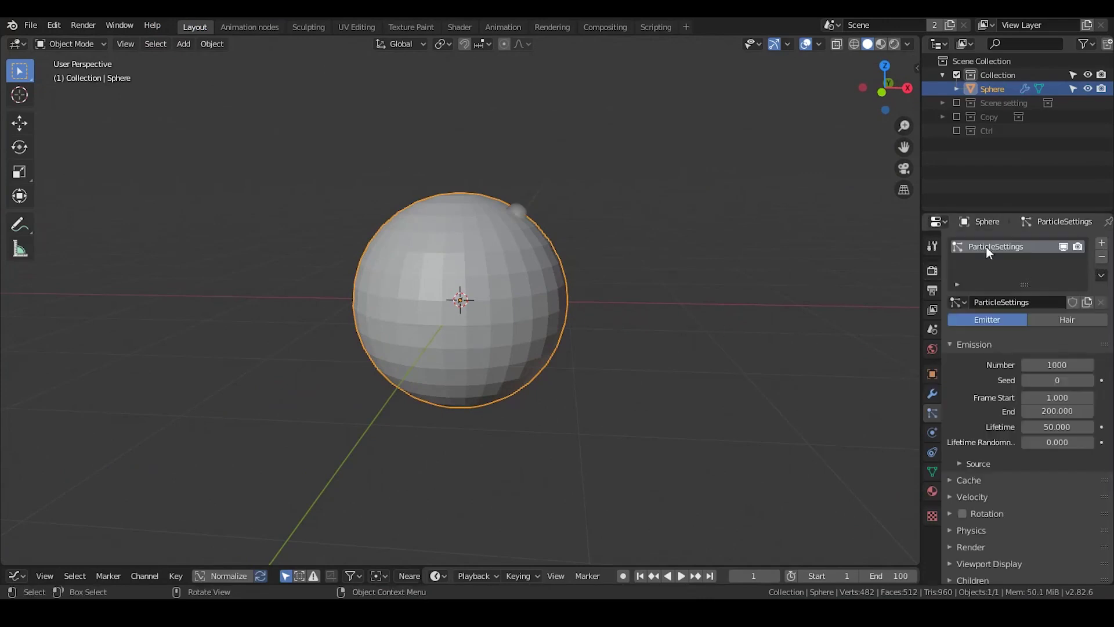
middle_click_drag(545, 255, 613, 181)
left_click(616, 187)
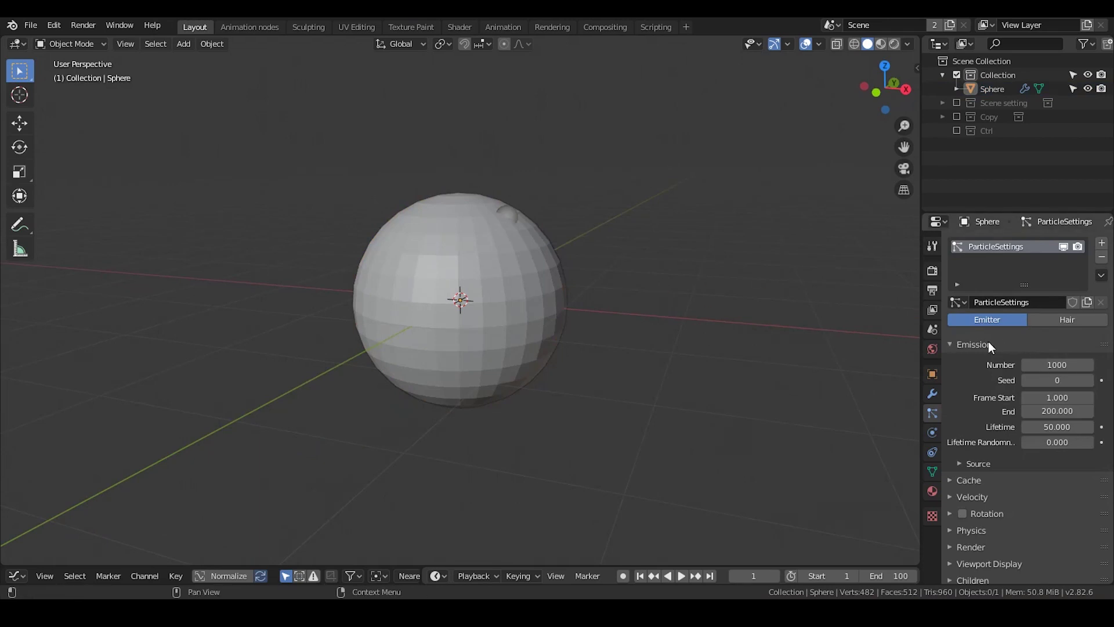
- Reselect the sphere and look through its particle system's Emission section and Render As options
left_click(962, 340)
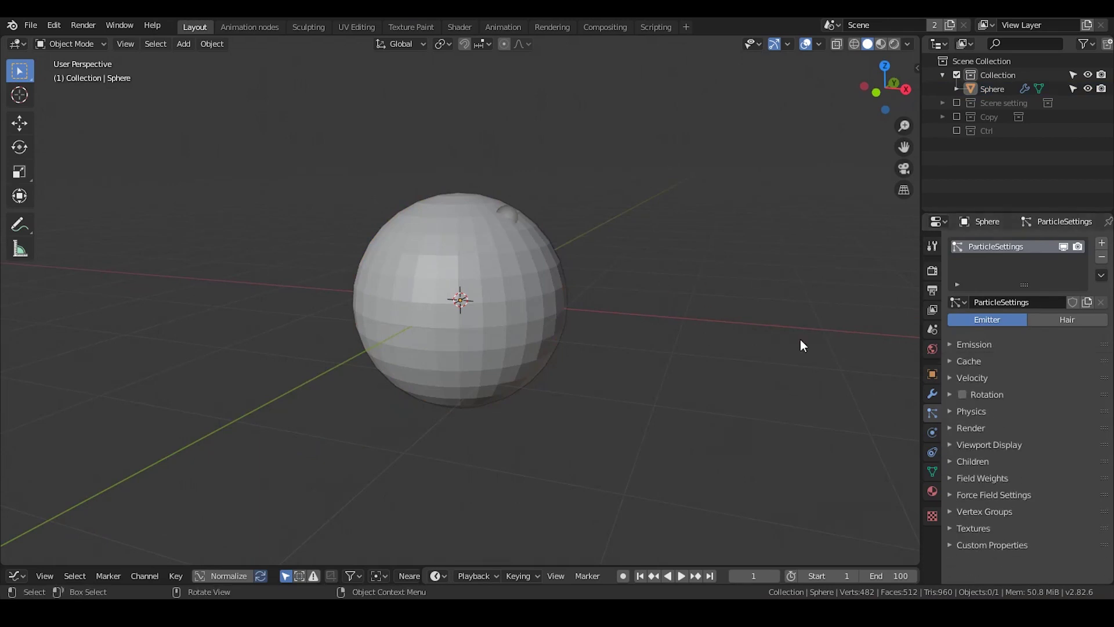
left_click(961, 339)
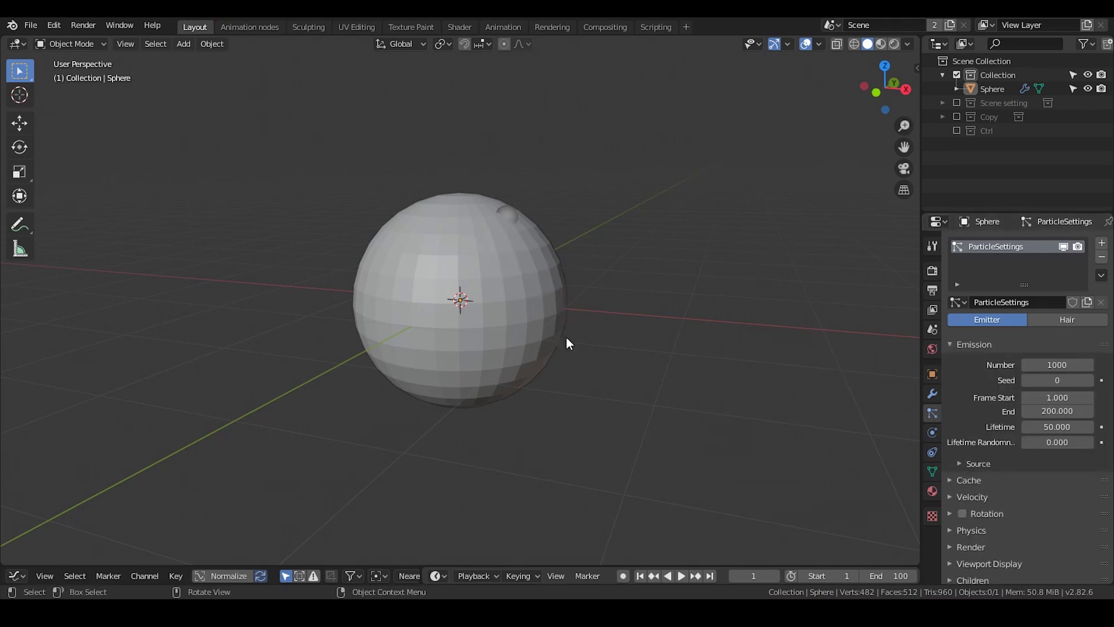
scroll(552, 246, "up", 2)
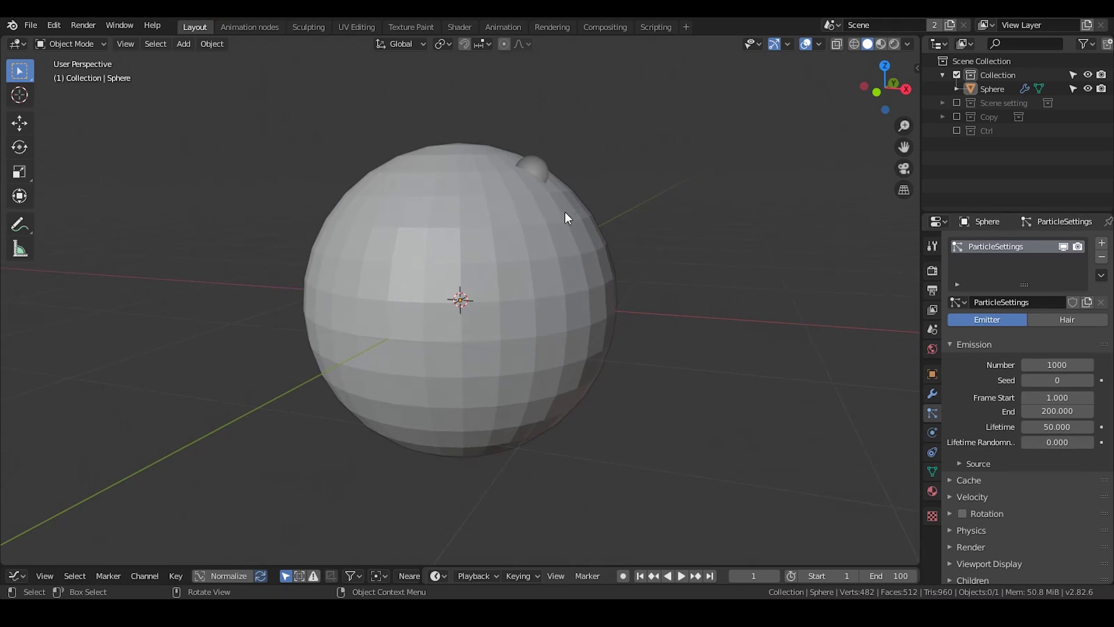
left_click(542, 211)
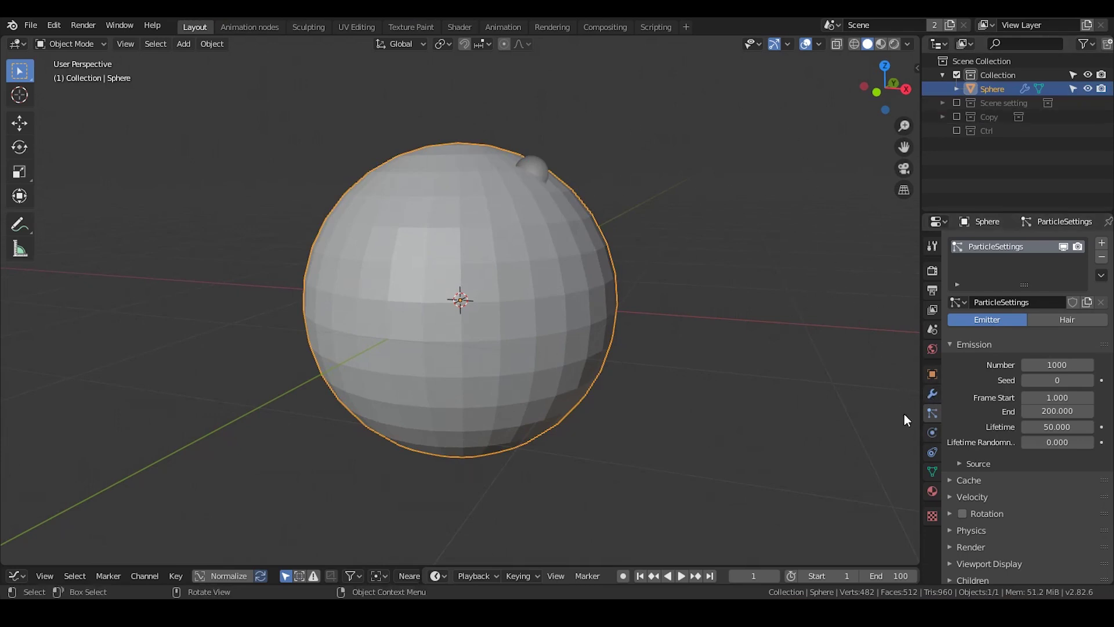
left_click(932, 452)
left_click(932, 432)
left_click(933, 413)
scroll(980, 443, "down", 4)
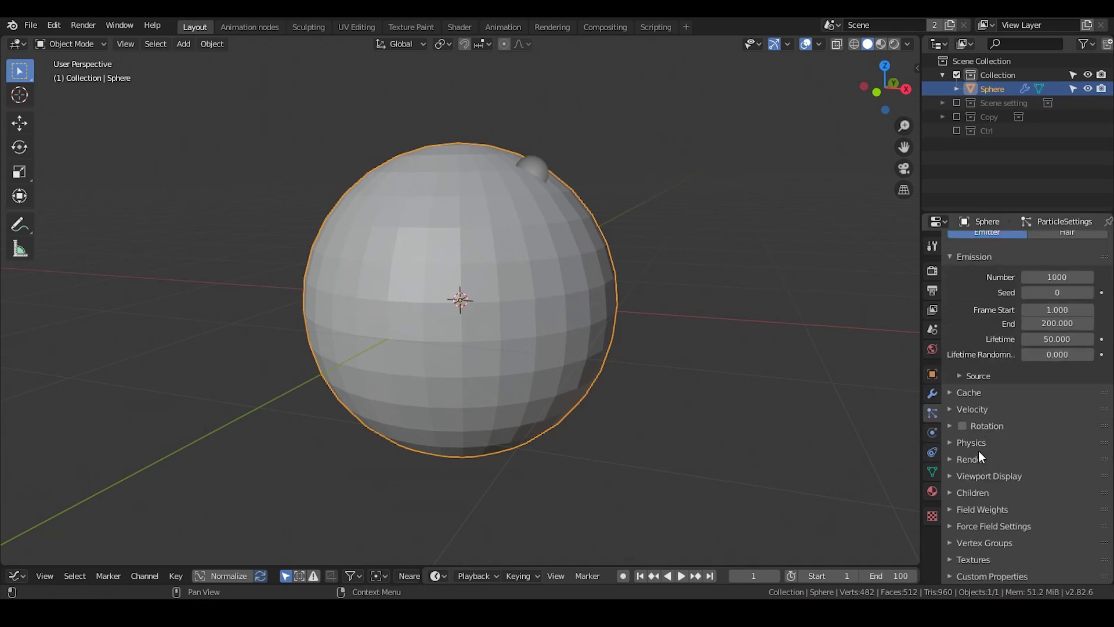
left_click(979, 459)
scroll(978, 457, "down", 4)
left_click(1039, 400)
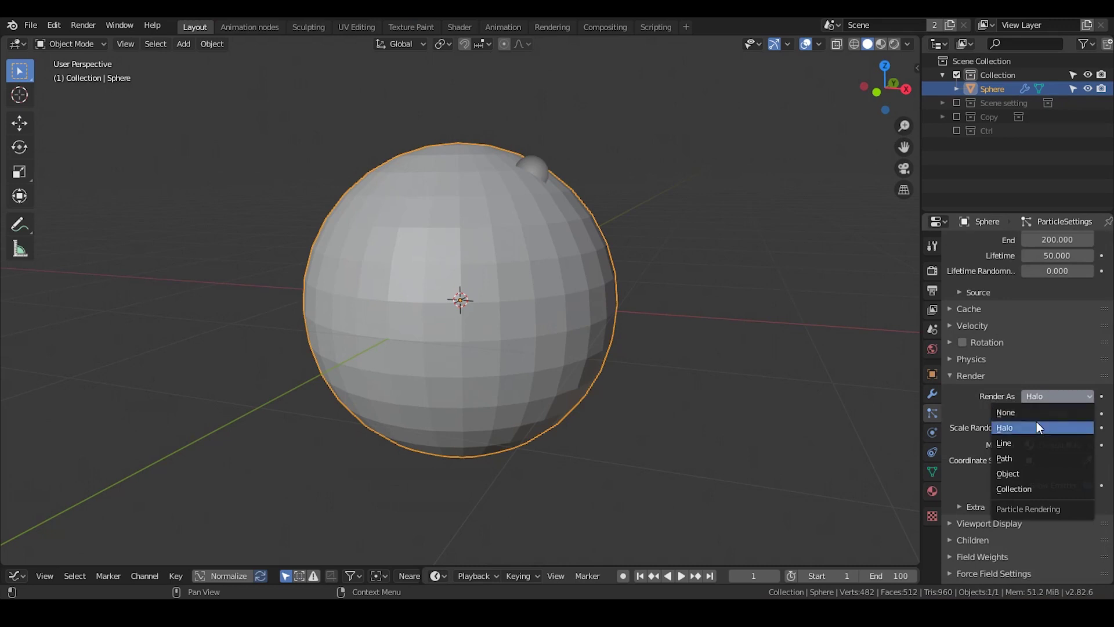
left_click(1039, 398)
left_click(1029, 397)
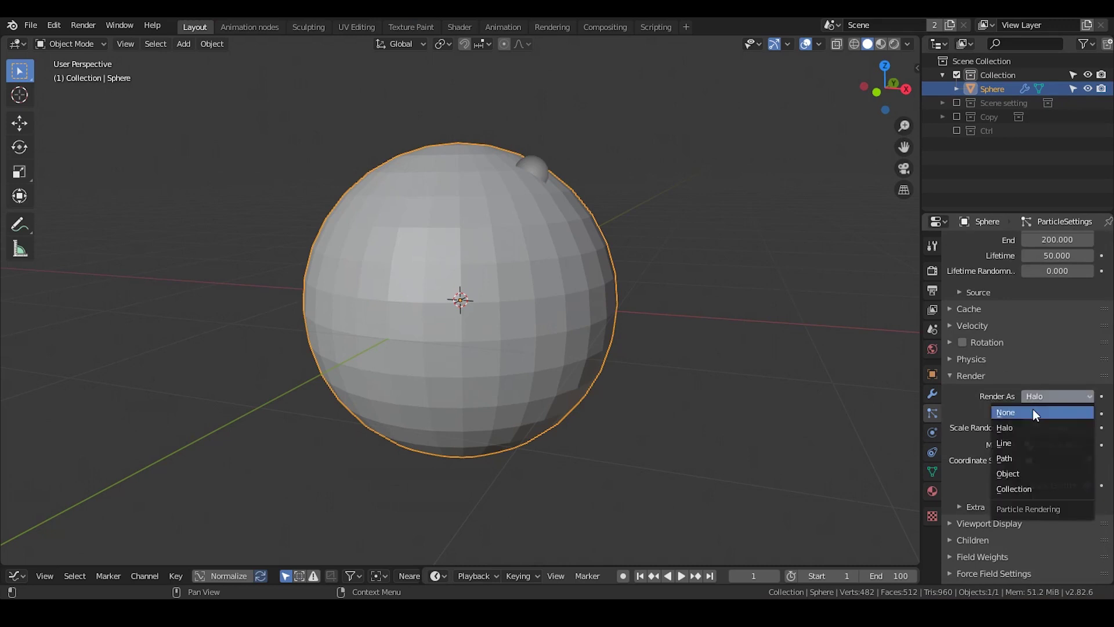
left_click(1036, 395)
- Set the particle emission to end at frame 1, with a lifetime of 1000 and a particle number of 50
scroll(1074, 410, "up", 6)
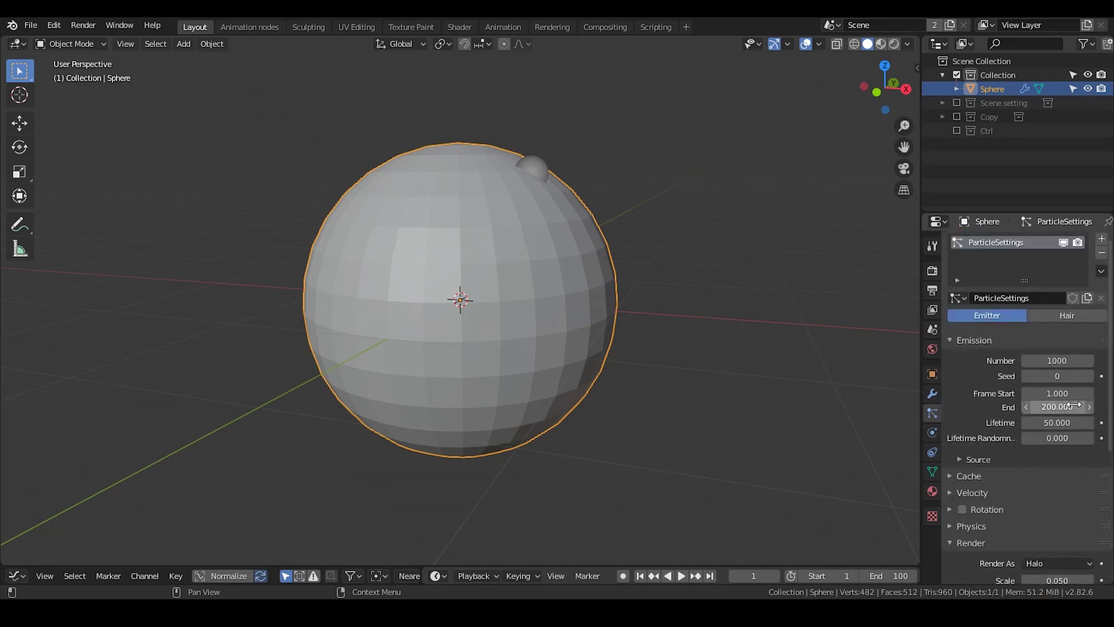
left_click(1057, 408)
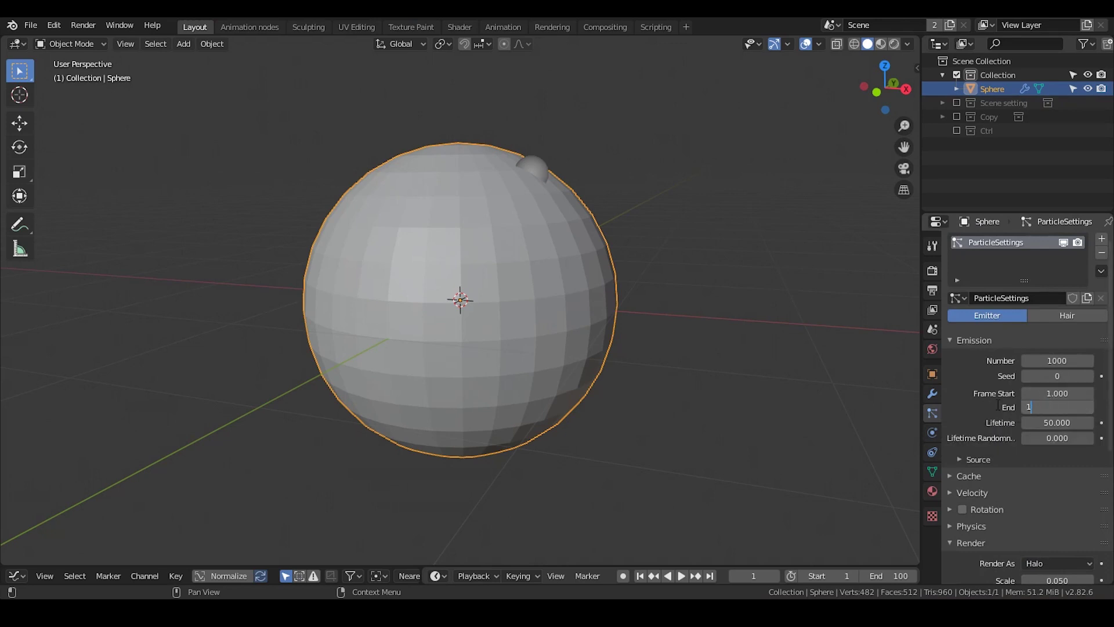
key("Return")
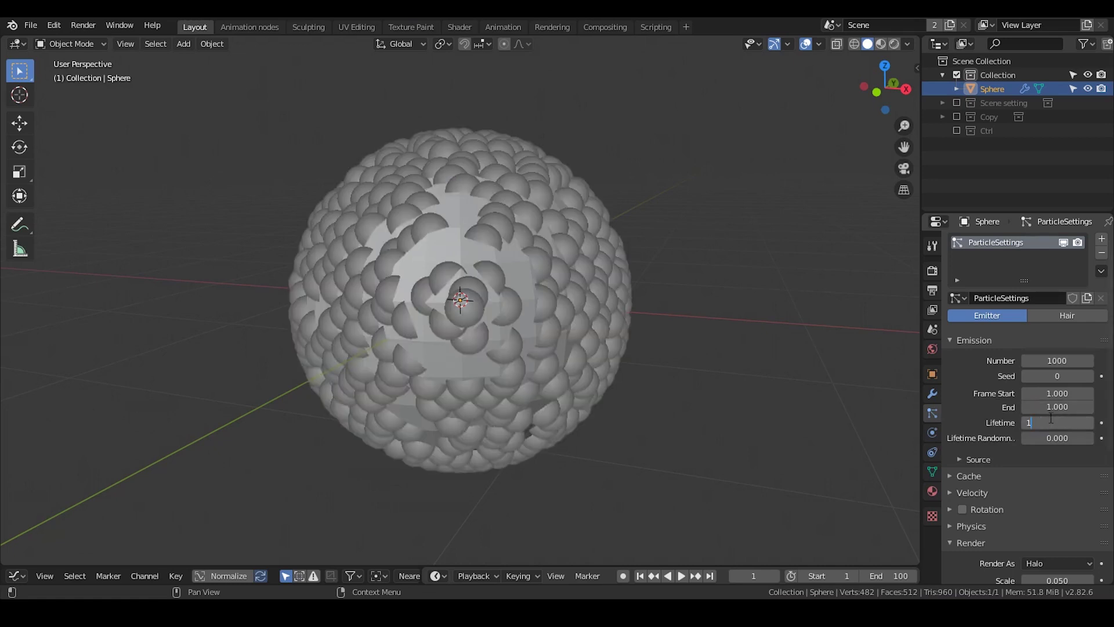
left_click(1051, 417)
type("1000")
key("Return")
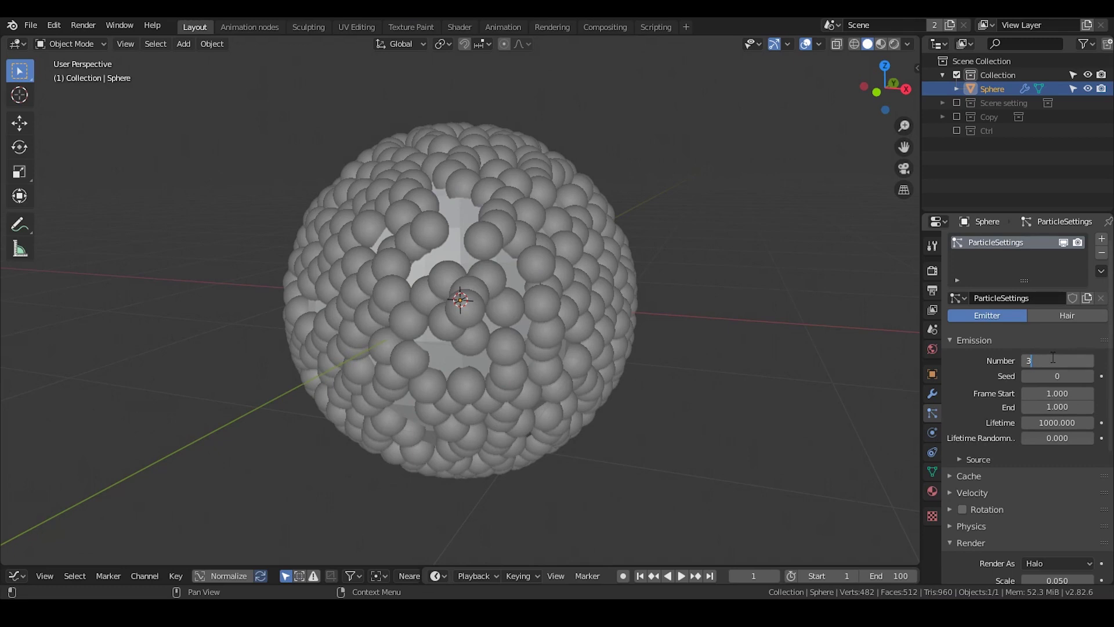
left_click(1053, 360)
type("50")
key("Return")
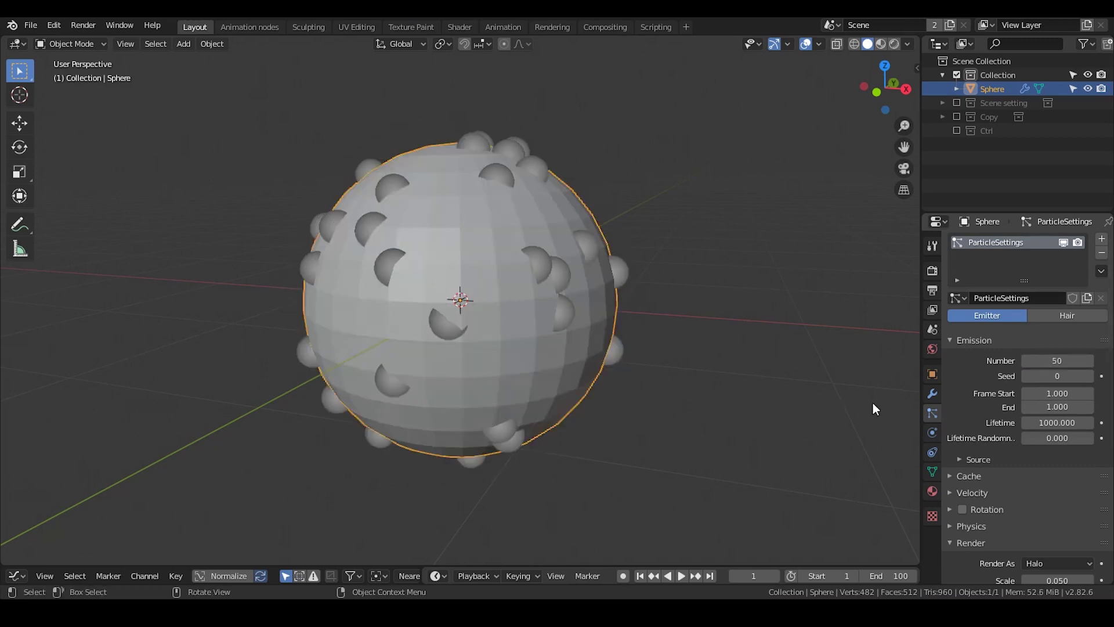
- Set the particle source to emit from the sphere's Volume
left_click(977, 459)
scroll(975, 406, "down", 3)
left_click(1060, 341)
left_click(1064, 386)
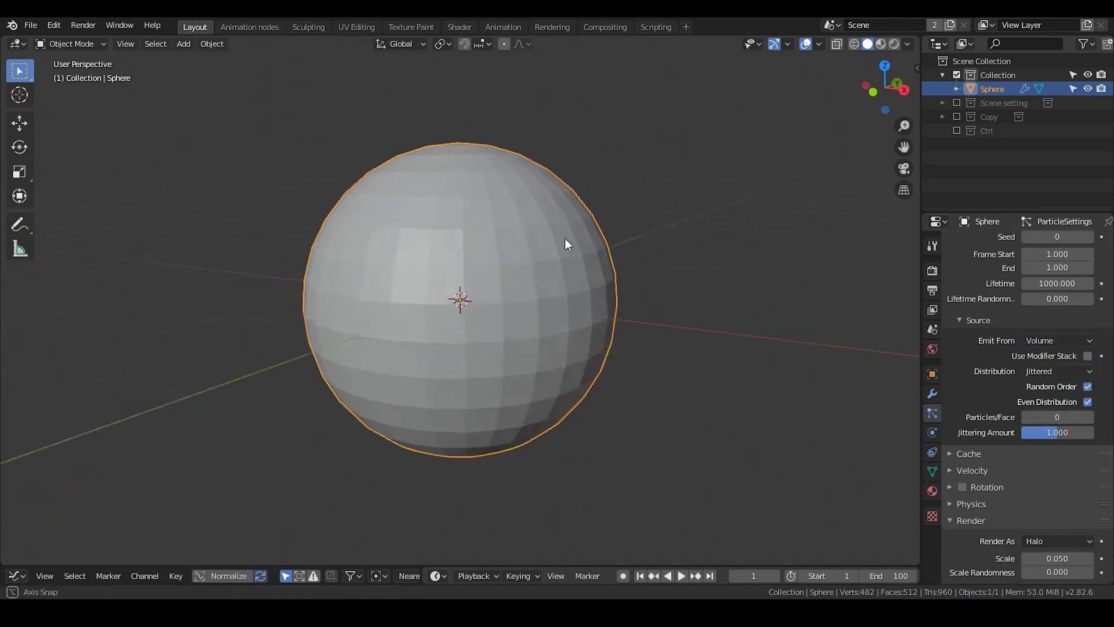
mouse_move(555, 235)
middle_mouse_down()
mouse_move(594, 222)
mouse_move(584, 229)
middle_mouse_up()
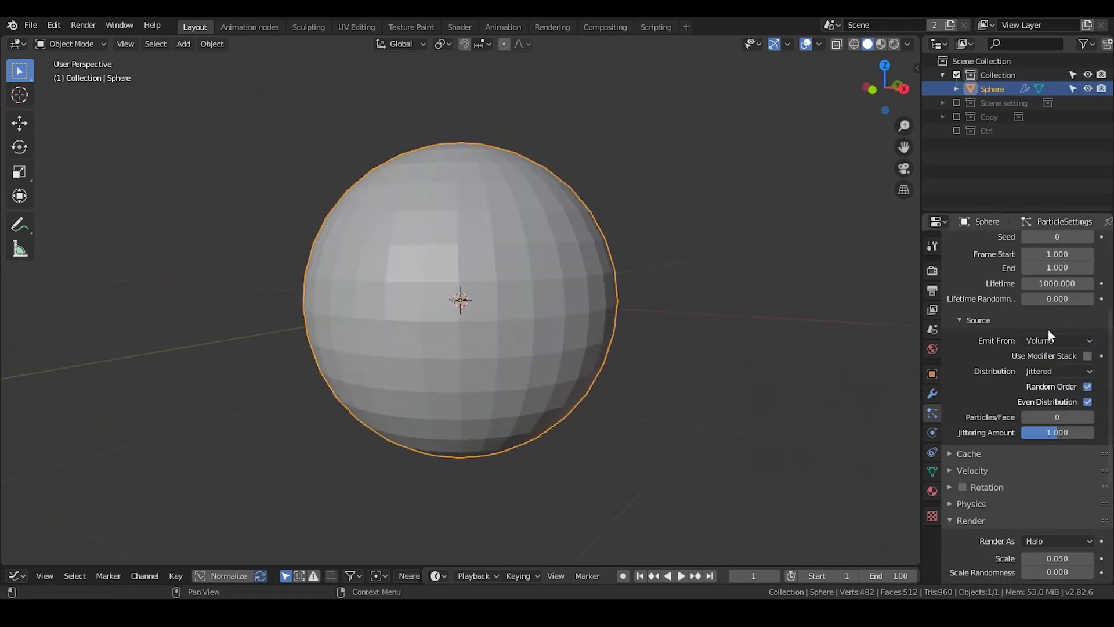
- Set the particles' Normal velocity to 0 m/s
scroll(1039, 342, "up", 1)
scroll(999, 347, "down", 5)
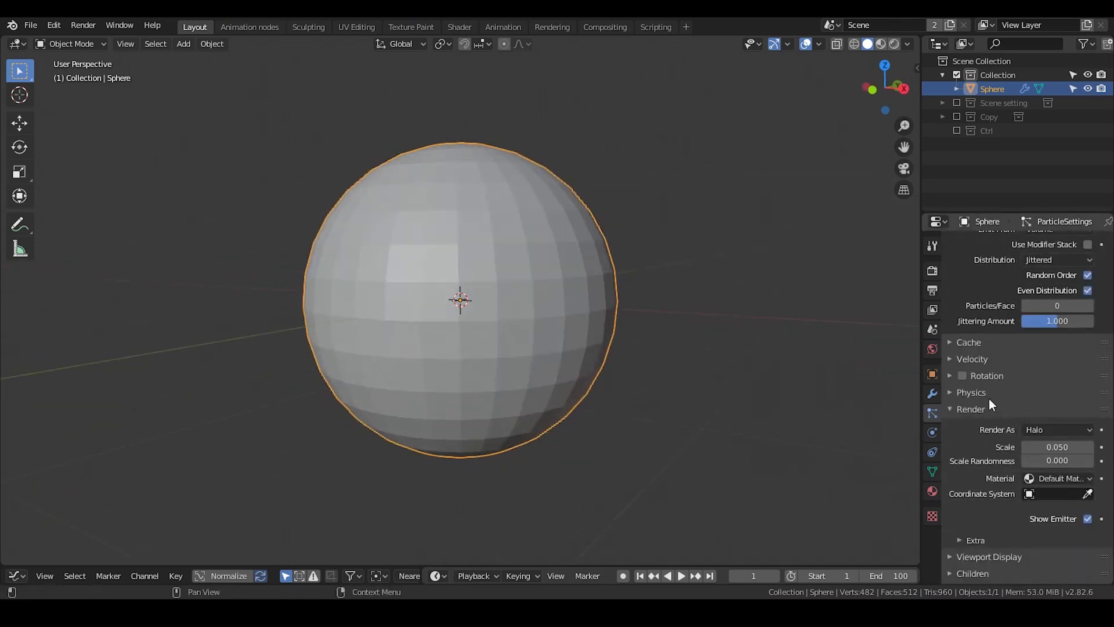
left_click(973, 359)
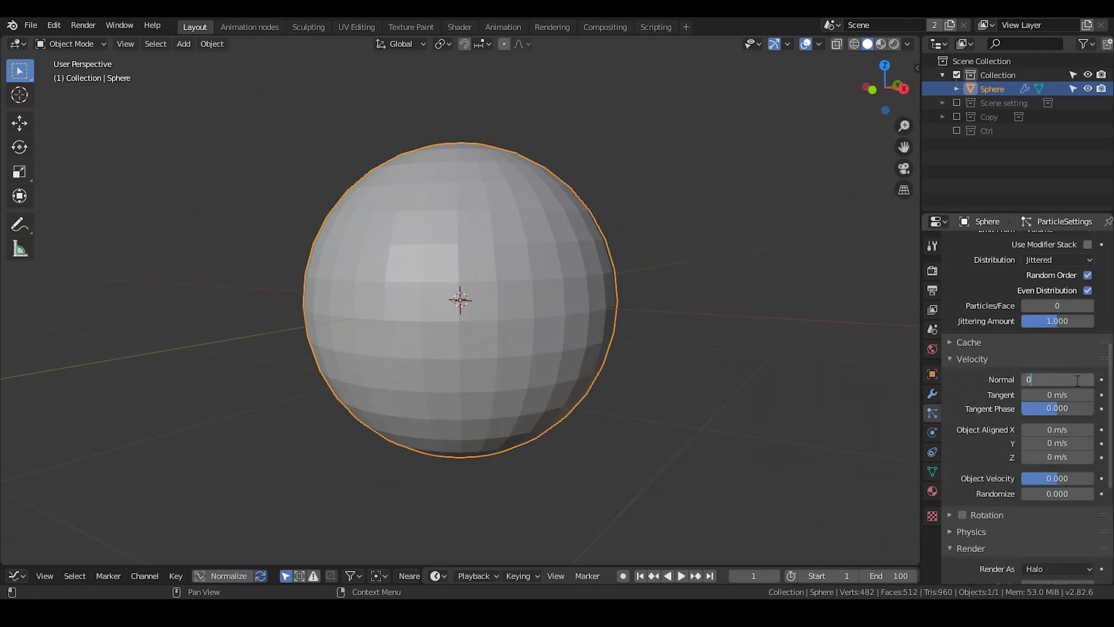
key("Return")
- Switch the viewport to wireframe shading and collapse the expanded particle settings sections
left_click(855, 43)
middle_click_drag(520, 228, 547, 228)
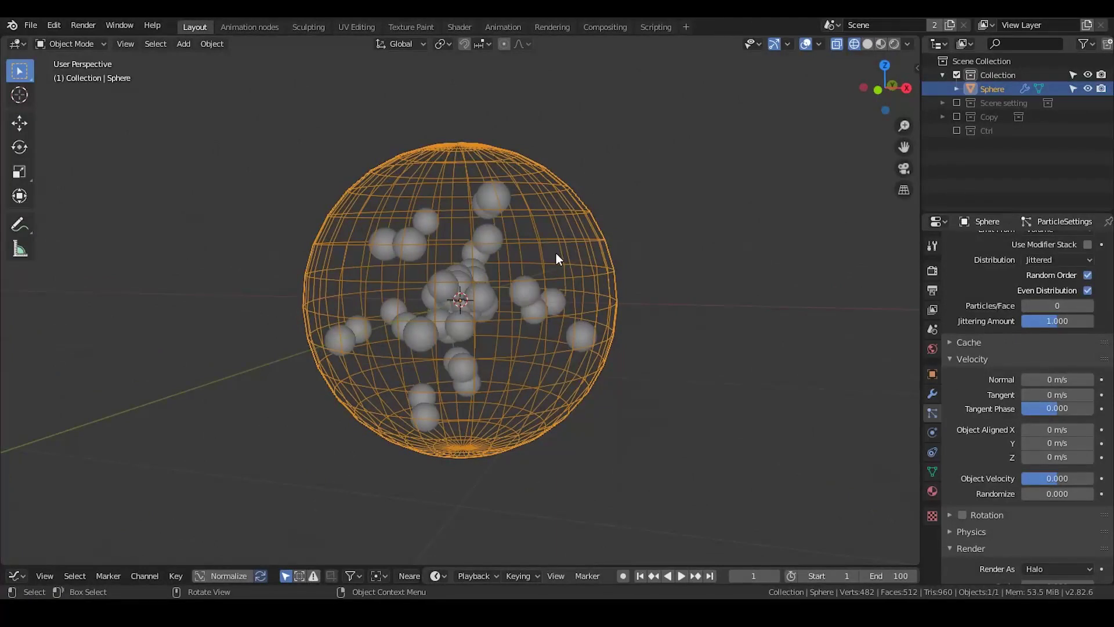
scroll(1085, 329, "up", 4)
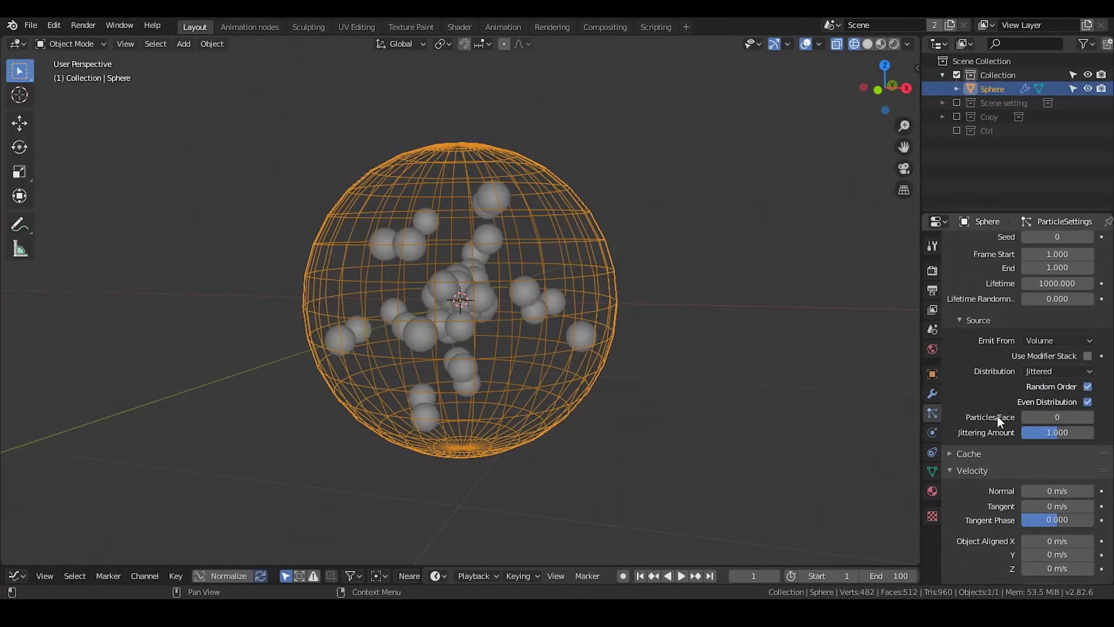
left_click(972, 471)
left_click(961, 323)
scroll(956, 407, "up", 4)
scroll(957, 406, "up", 1)
left_click(959, 348)
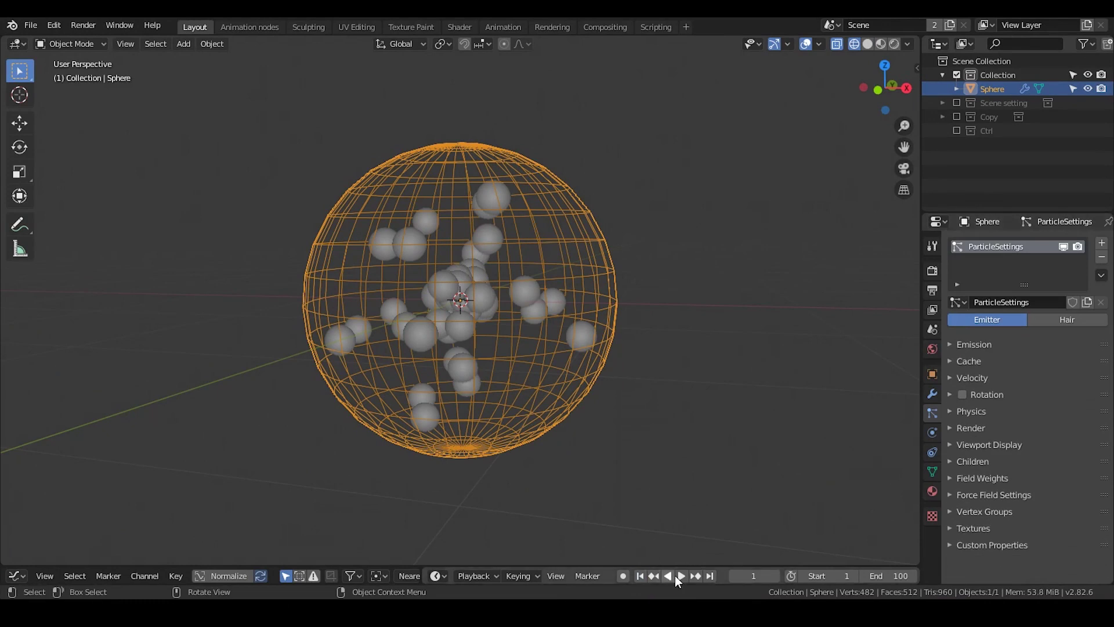
- Play the animation to check the particle motion, stop it and return to frame 1
left_click(679, 575)
left_click(680, 576)
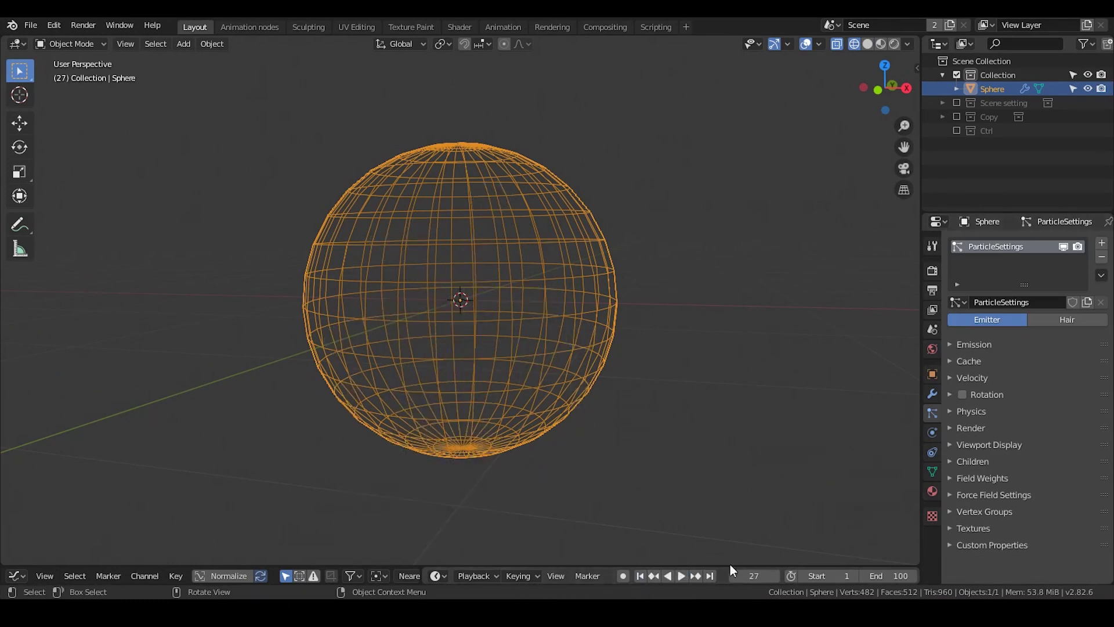
left_click(648, 575)
- Turn off gravity for the scene
left_click(933, 329)
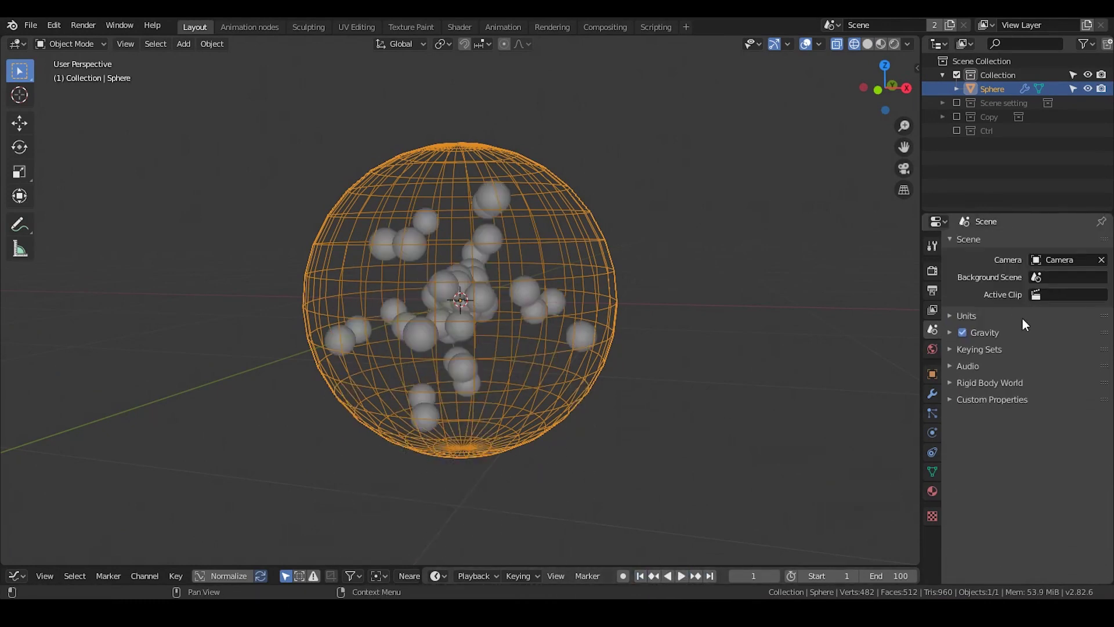
left_click(963, 332)
left_click(970, 331)
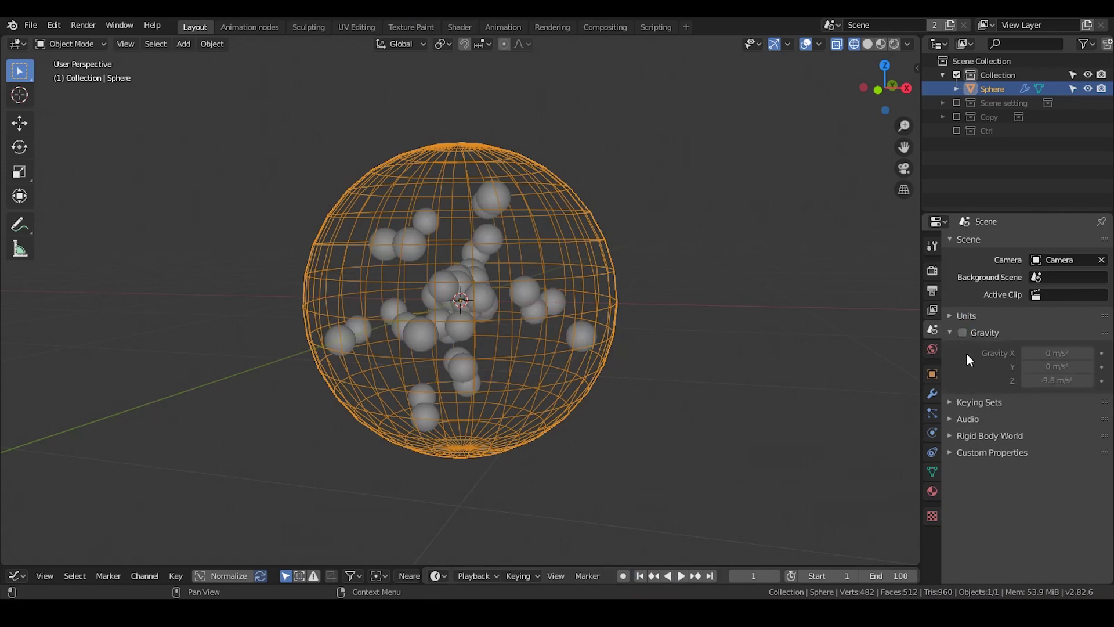
- Replay the animation with gravity disabled, then stop it and go back to the first frame
left_click(682, 574)
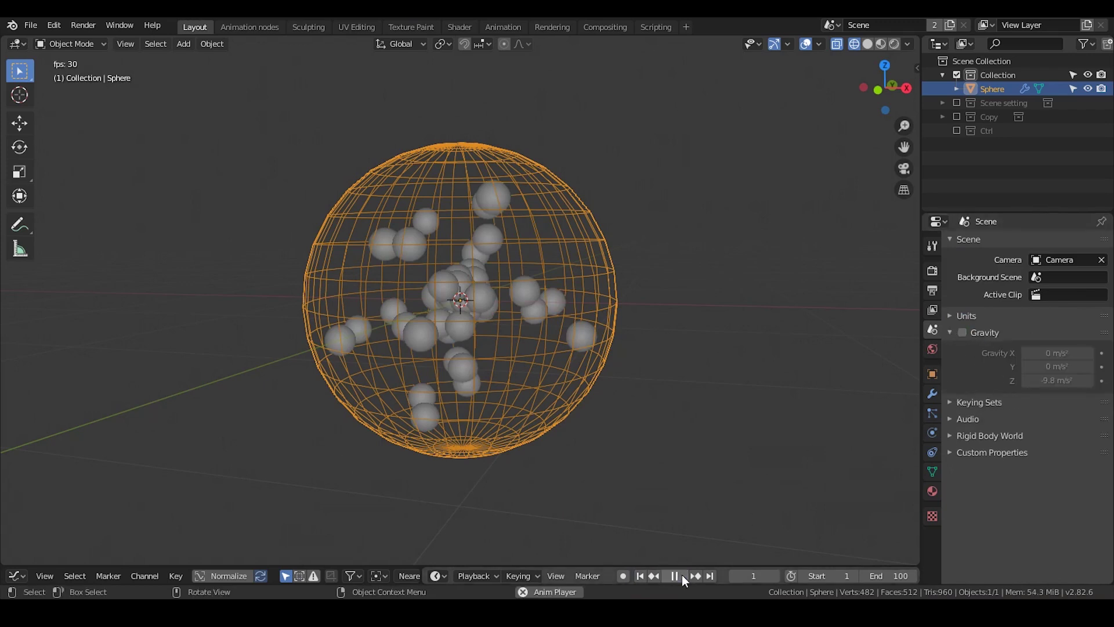
left_click(681, 574)
left_click(641, 576)
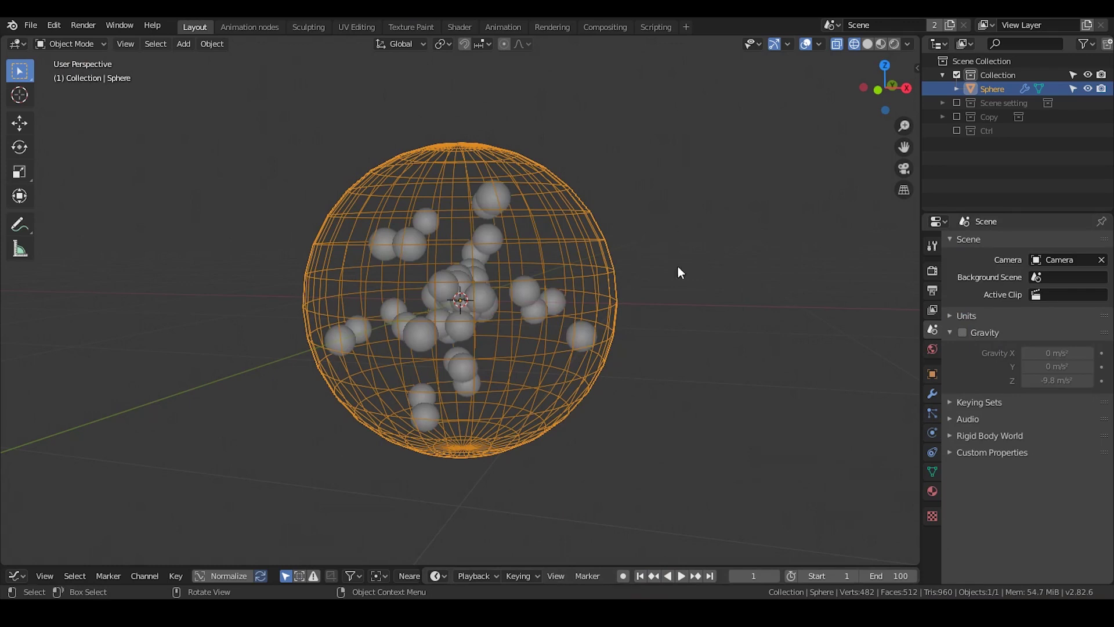
- Switch to the Animation nodes workspace and display its 3D viewport in wireframe, framed closer on the sphere
left_click(249, 28)
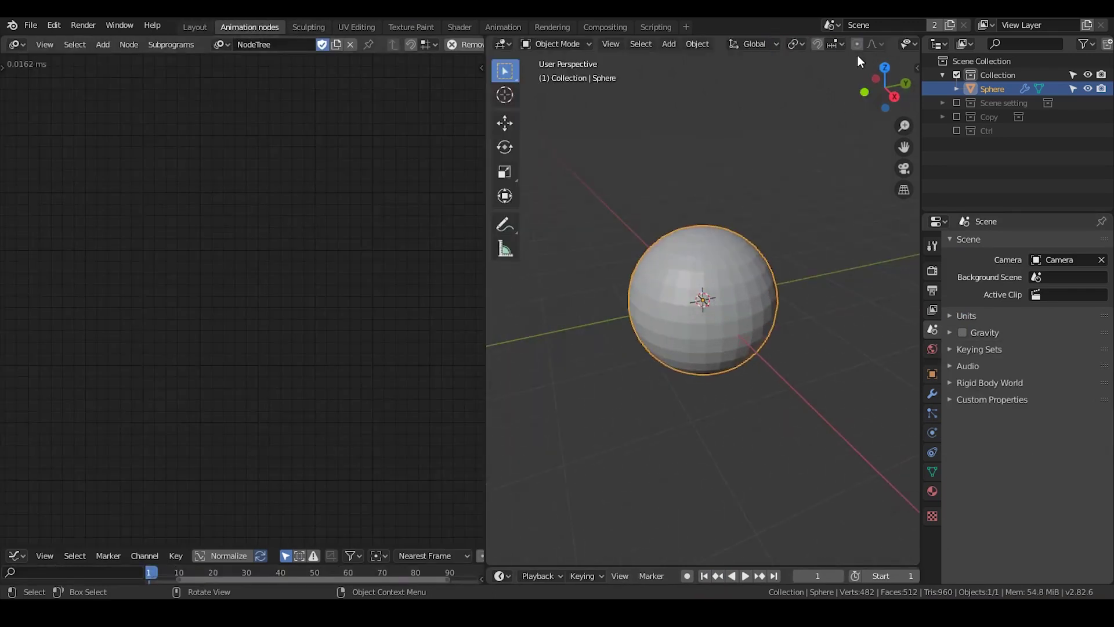
scroll(853, 51, "down", 5)
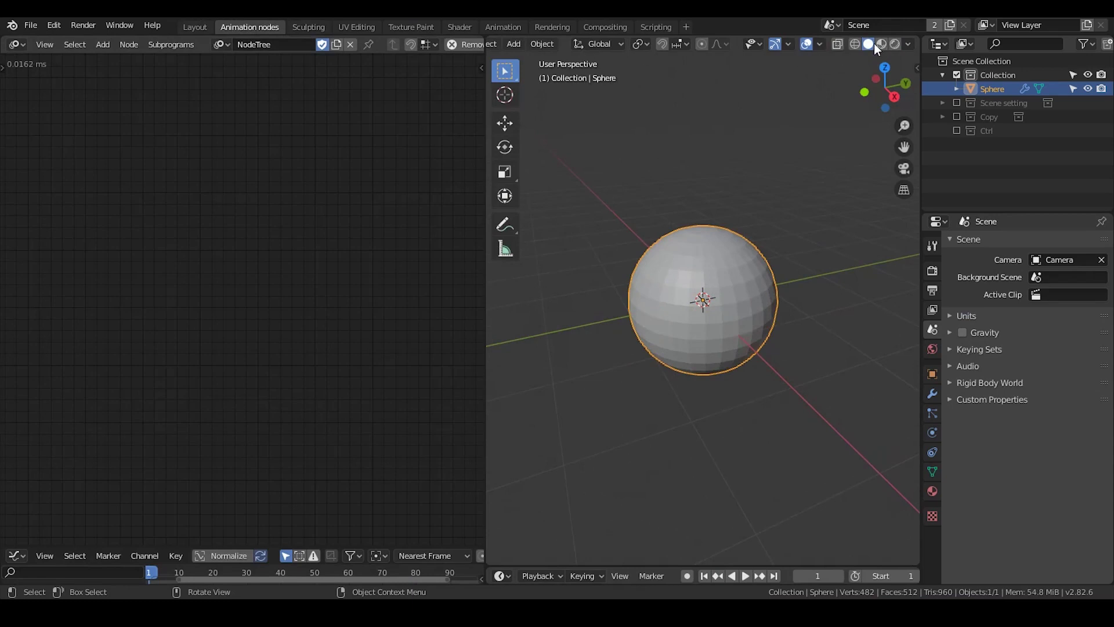
left_click(856, 44)
middle_click_drag(707, 308, 734, 251)
scroll(762, 303, "up", 3)
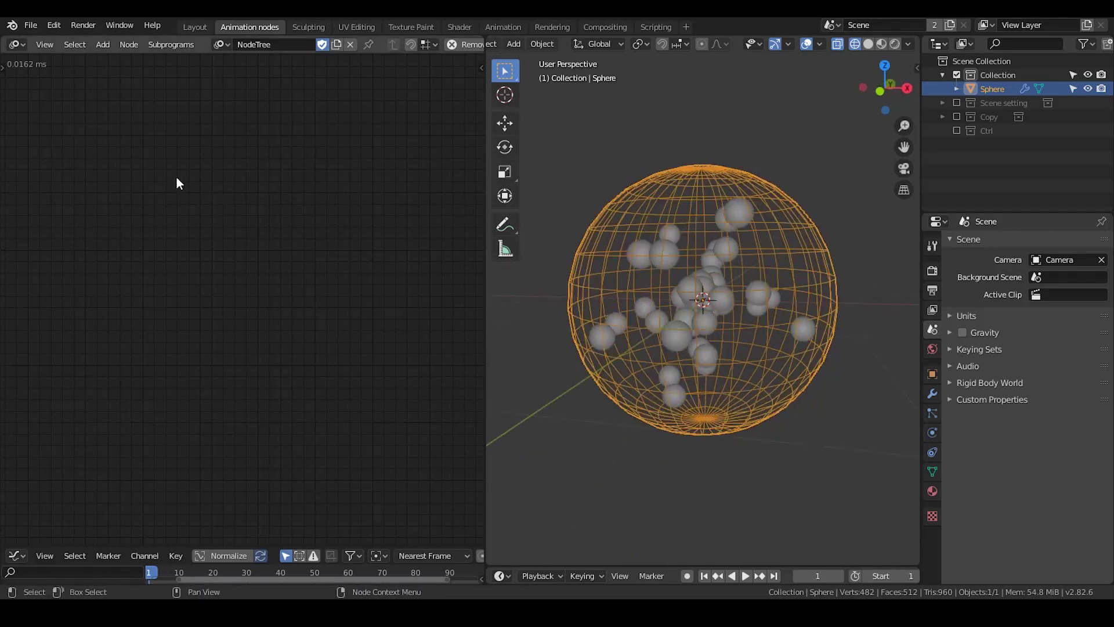
- Add an Object Instancer node to the empty node tree
key("ctrl+a")
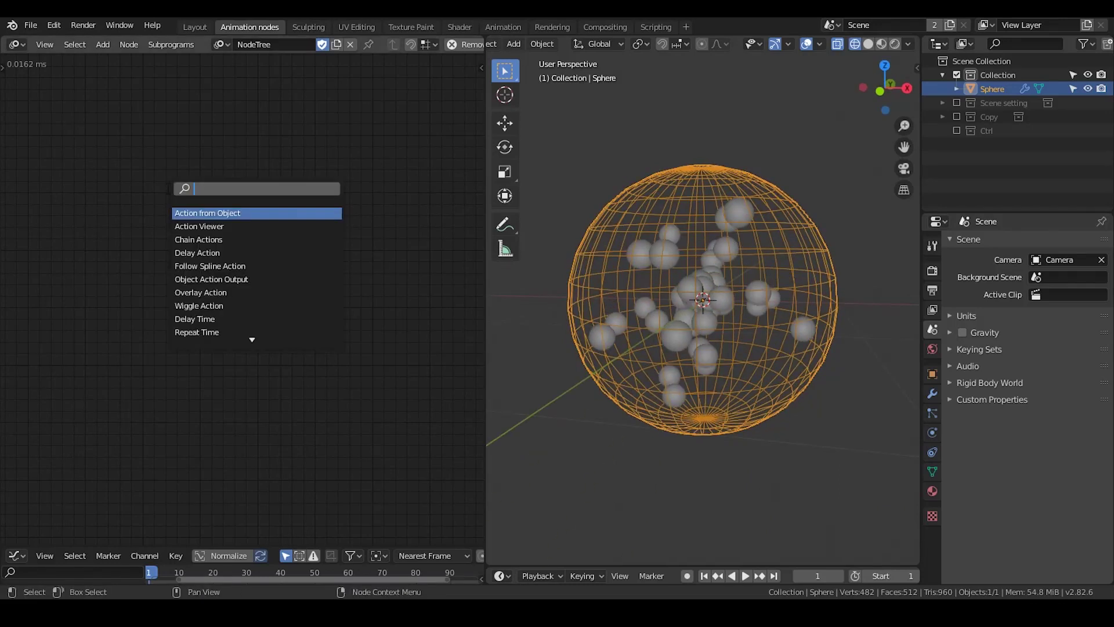
type("object")
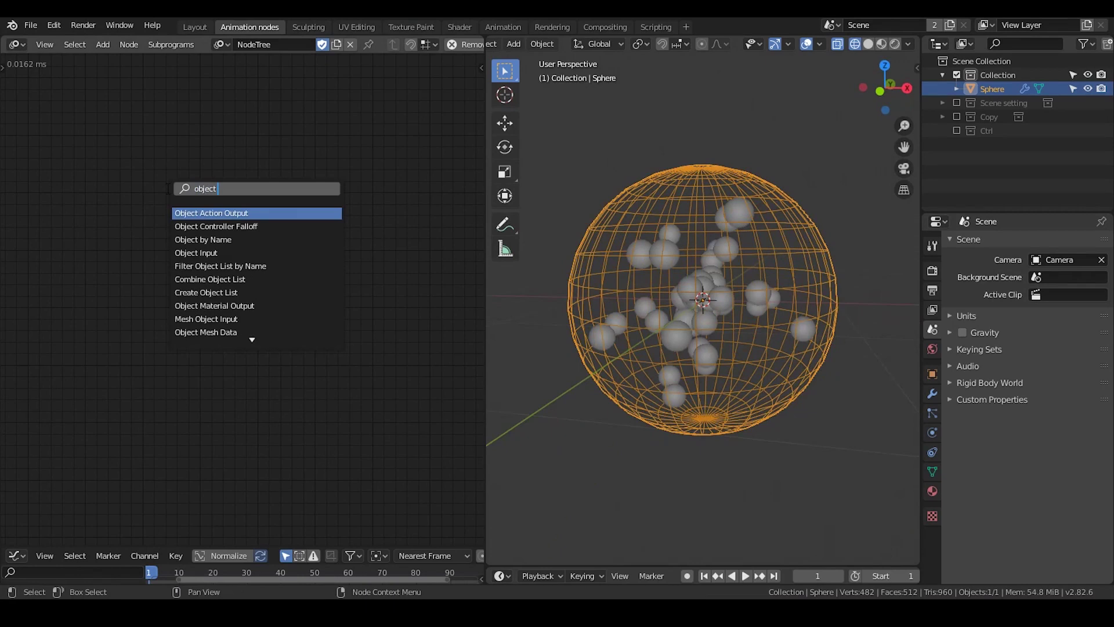
type(" instan")
key("Return")
left_click(188, 161)
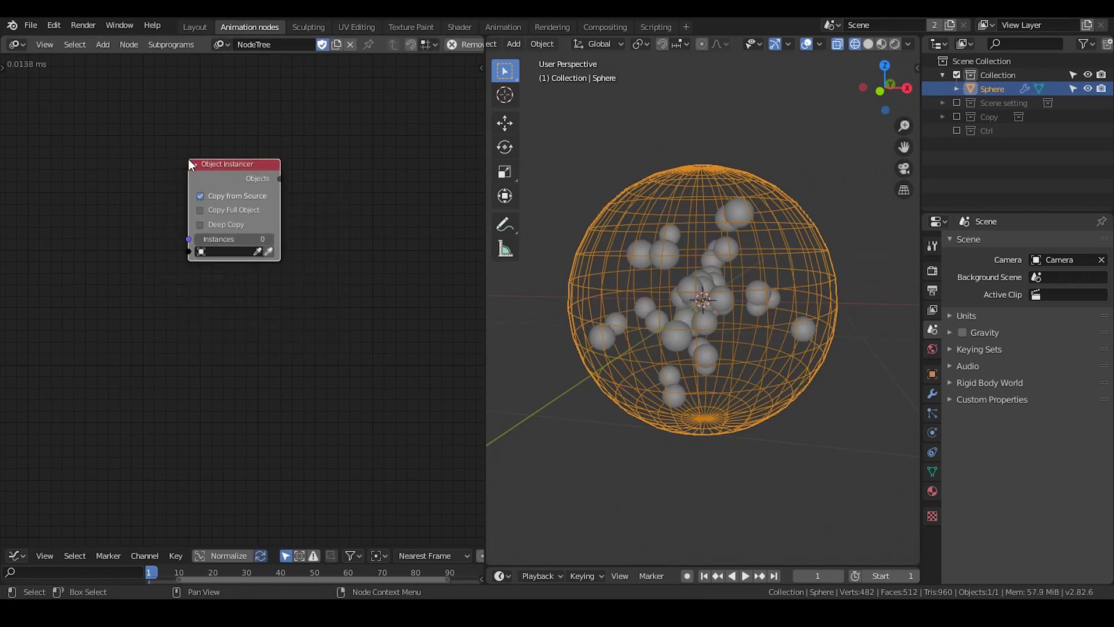
- Add a UV sphere mesh at the scene origin with 16 segments
left_click(666, 139)
key("shift+a")
mouse_move(786, 133)
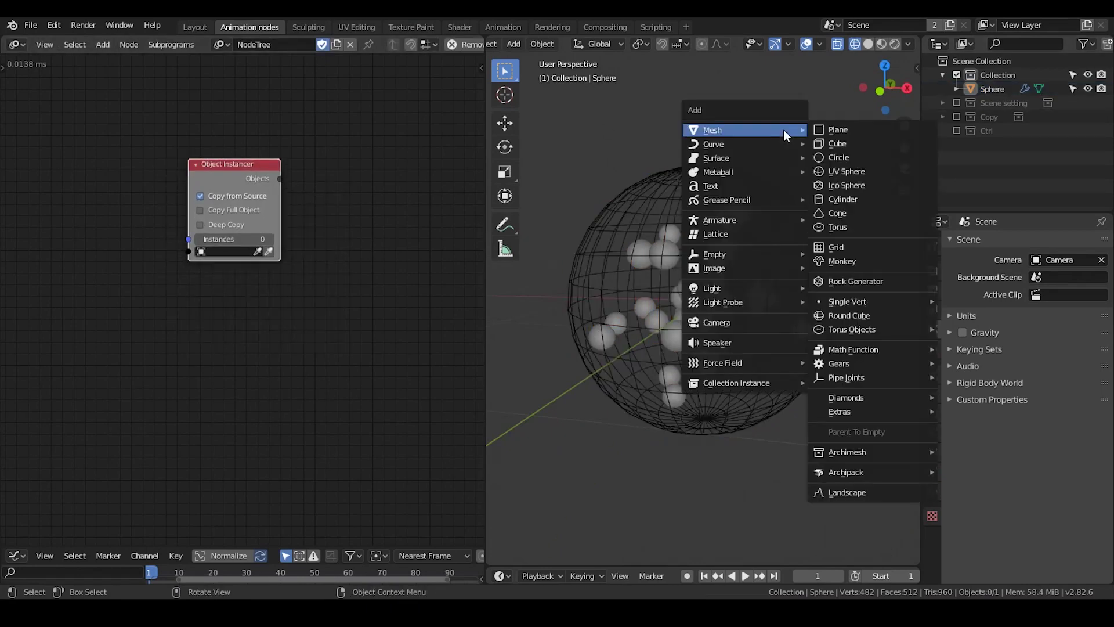
left_click(855, 172)
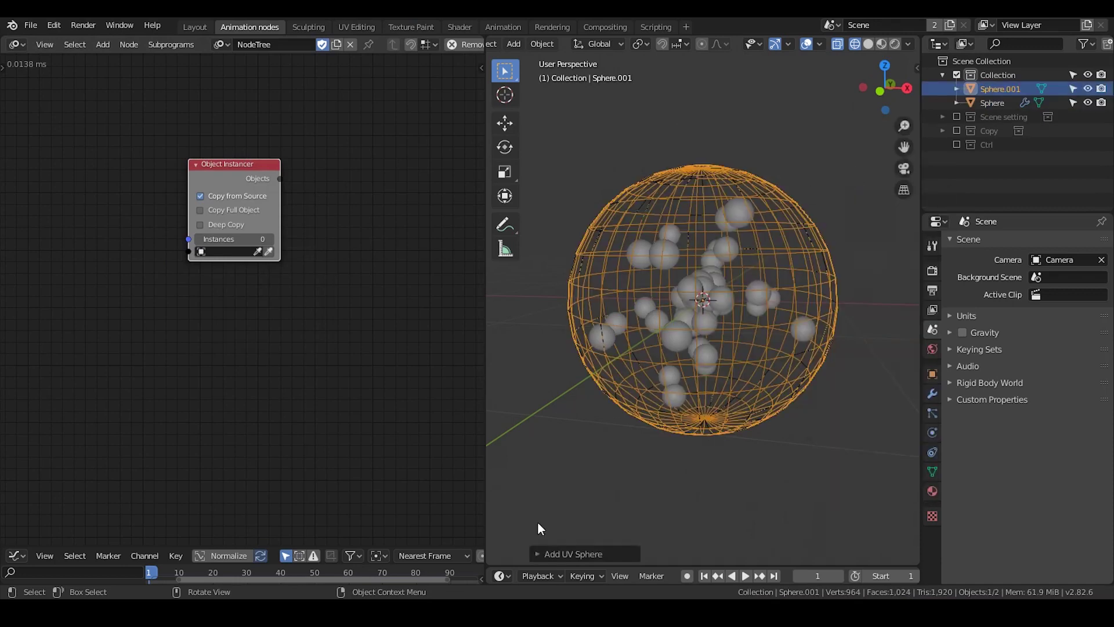
left_click(551, 553)
left_click(671, 401)
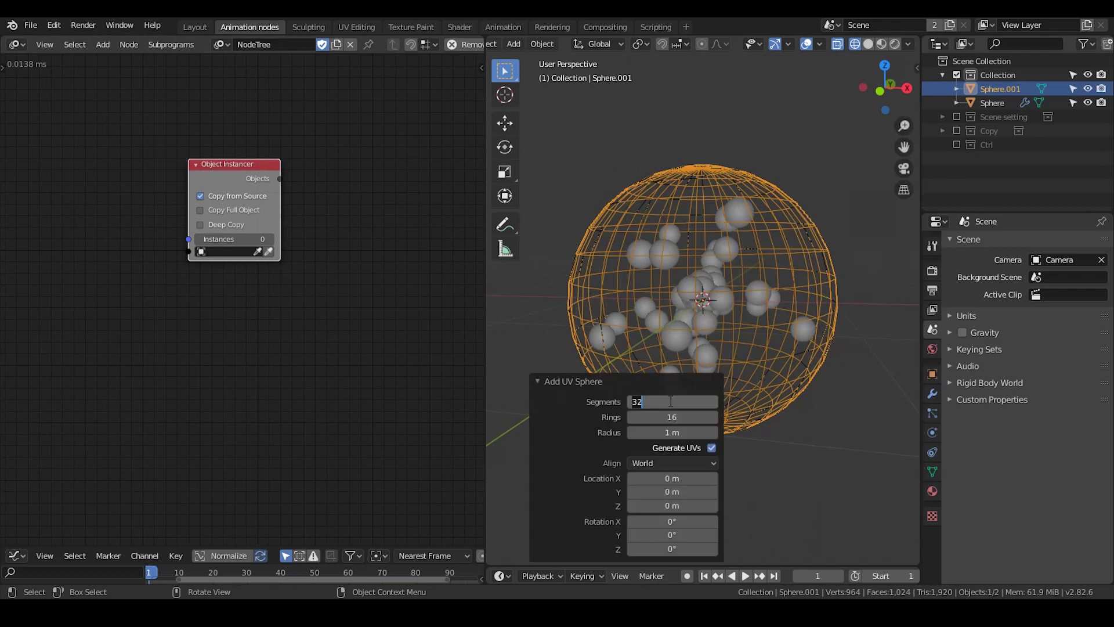
type("16")
key("Return")
left_click(552, 384)
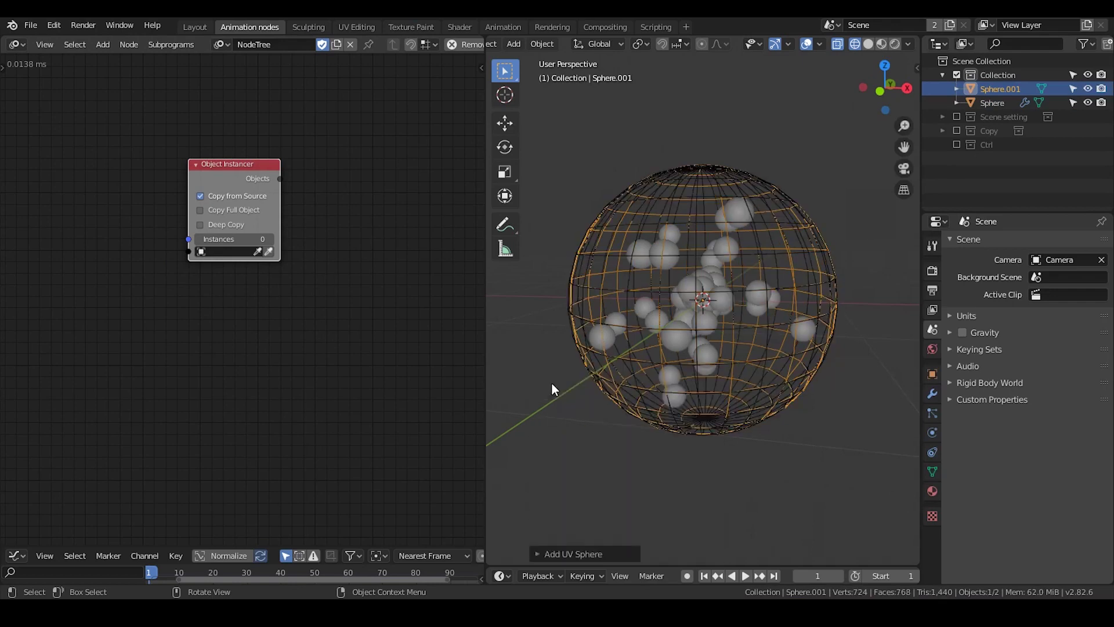
- Rename the new sphere to instancer and assign it as the source object of the Object Instancer node
double_click(993, 88)
type("instancer")
key("Return")
left_click(272, 251)
middle_click_drag(215, 268, 278, 257)
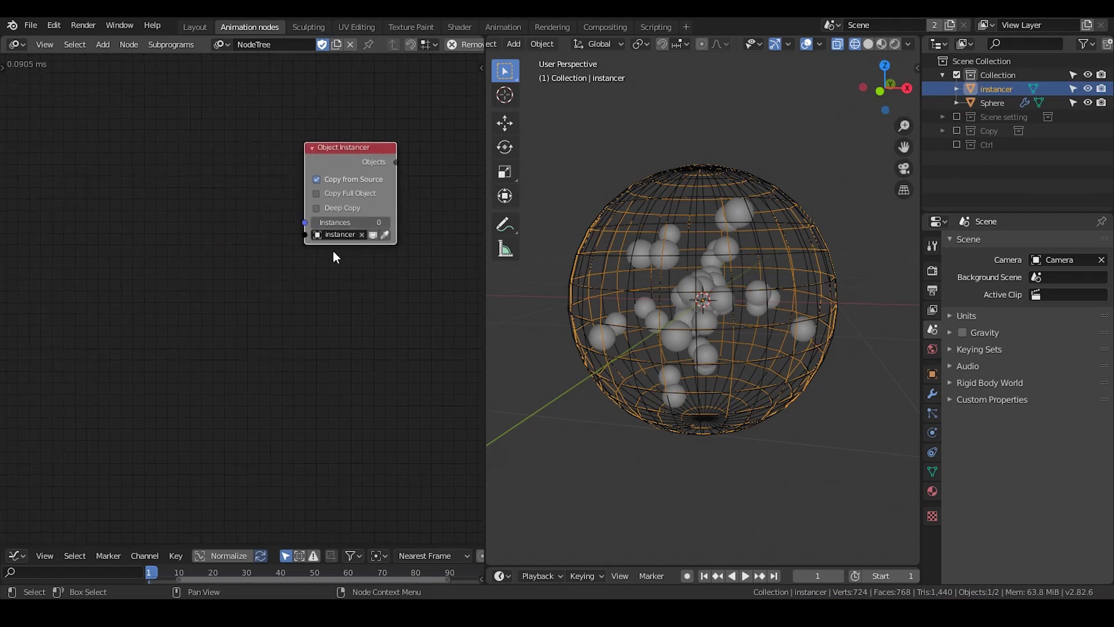
scroll(313, 256, "up", 1)
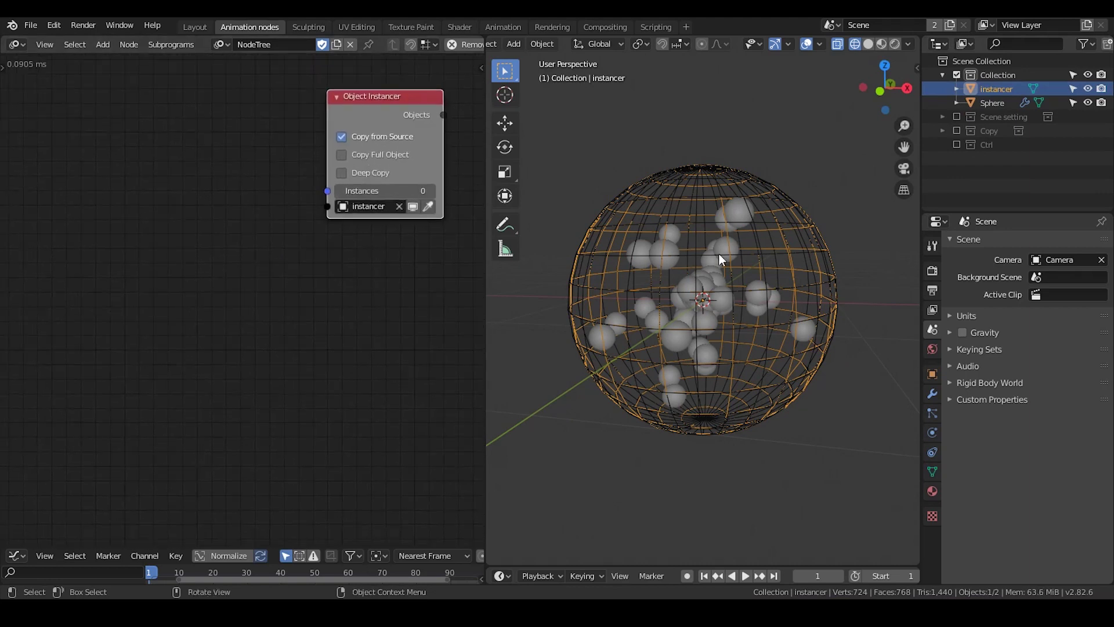
- Add a Particle Systems from Object node before the Object Instancer and set its object to Sphere
key("ctrl+a")
type("particle sy")
key("Down")
key("Down")
key("Return")
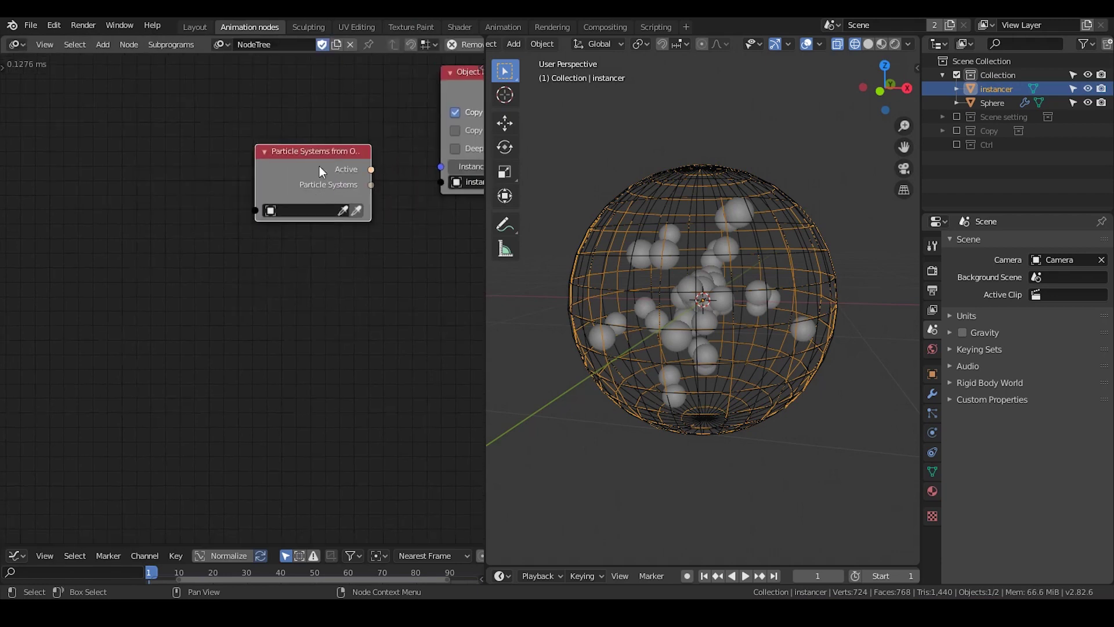
left_click(215, 187)
left_click(993, 103)
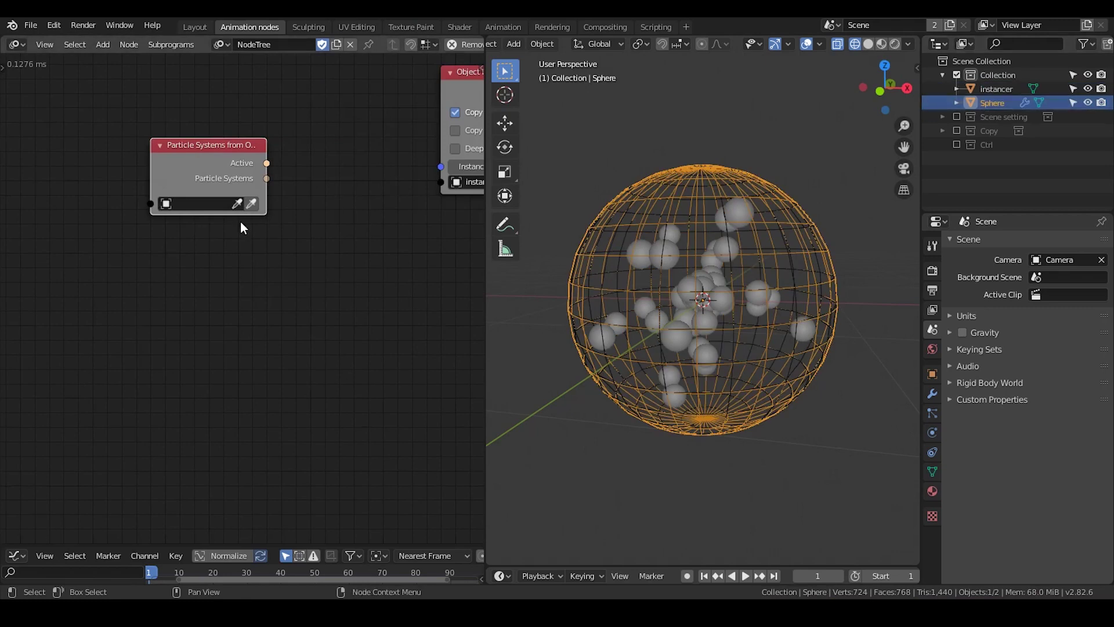
left_click_drag(228, 166, 120, 176)
- Add a Particles Data node and feed its Particle System input from the Active output of the Particle Systems from Object node
key("ctrl+a")
type("parti")
key("Down")
key("Down")
key("Down")
key("Down")
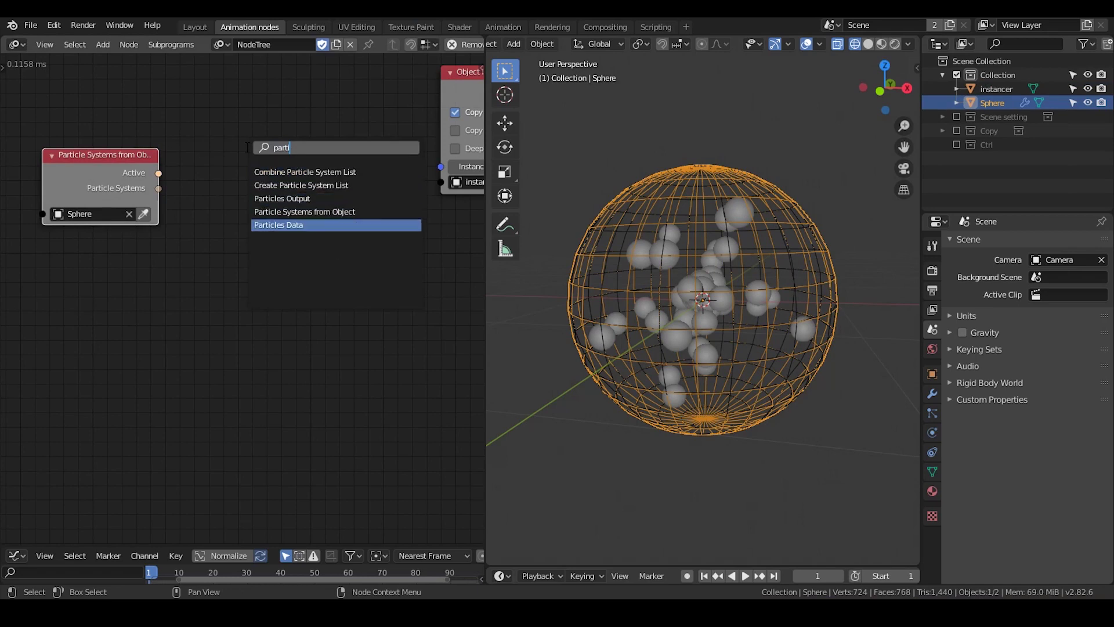
key("Return")
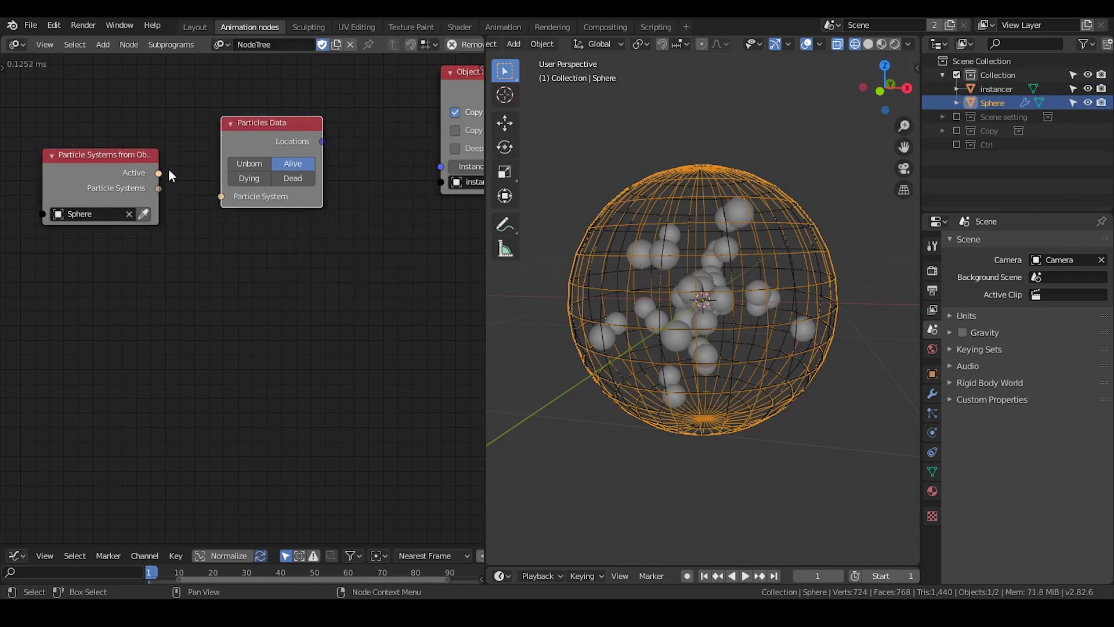
left_click_drag(160, 175, 226, 197)
left_click_drag(135, 166, 164, 184)
middle_click_drag(278, 200, 188, 195)
- Link the Particles Data locations to the Object Instancer's Instances input through an automatic Get List Length node
left_click_drag(231, 137, 323, 136)
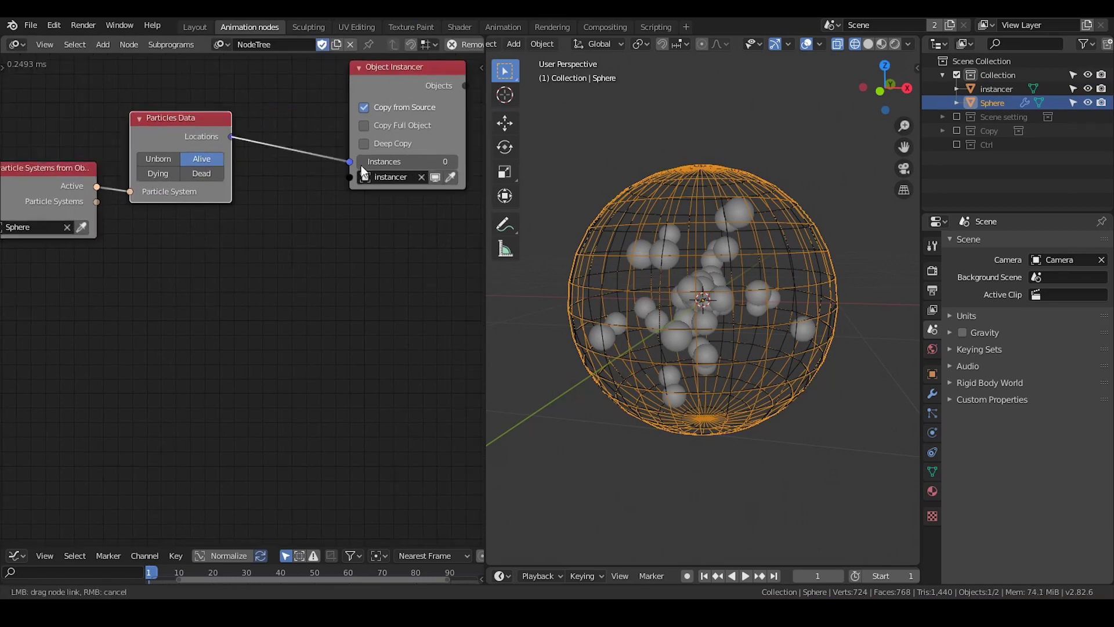
left_click_drag(363, 171, 362, 168)
left_click(249, 93)
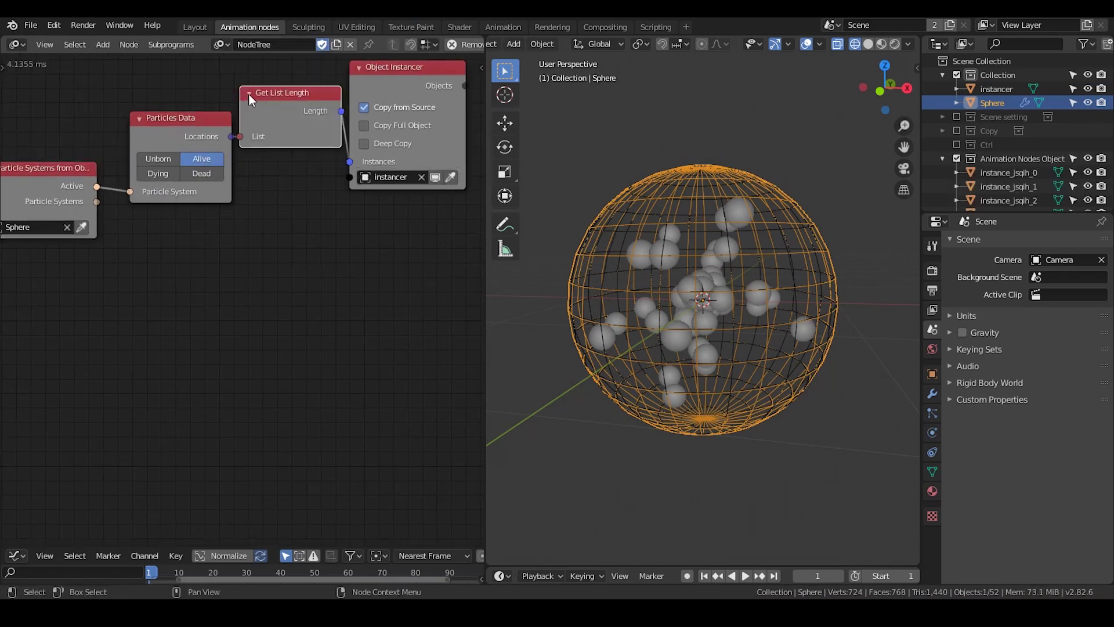
key("w")
left_click(302, 225)
left_click(366, 248)
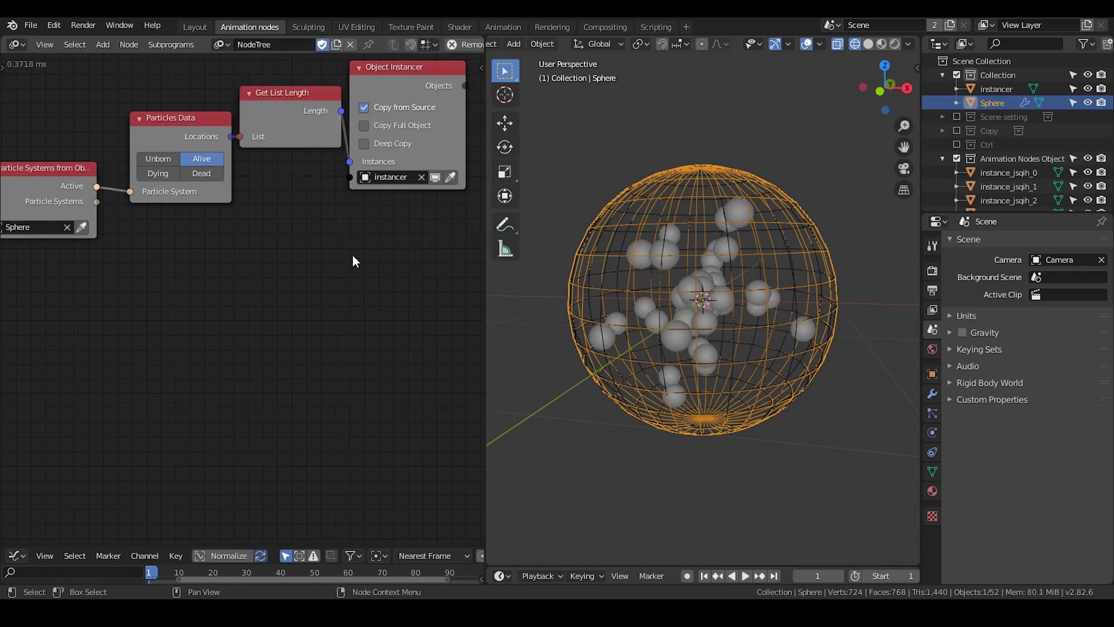
- Rearrange the node tree, moving the particle nodes lower and spacing the Object Instancer away from Get List Length
scroll(252, 249, "down", 3)
key("g")
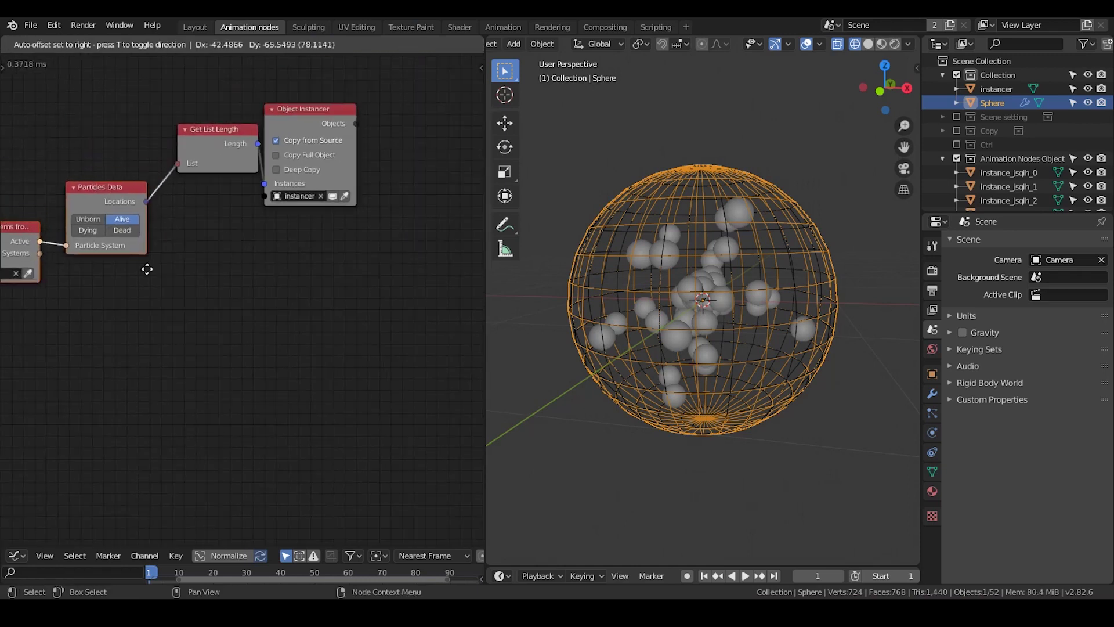
left_click(147, 269)
left_click_drag(301, 119, 333, 111)
middle_click_drag(339, 253, 285, 239)
- Enable Rigid Body physics on the instancer object
left_click(997, 88)
left_click(933, 453)
left_click(934, 452)
left_click(932, 416)
left_click(932, 398)
left_click(934, 437)
left_click(935, 450)
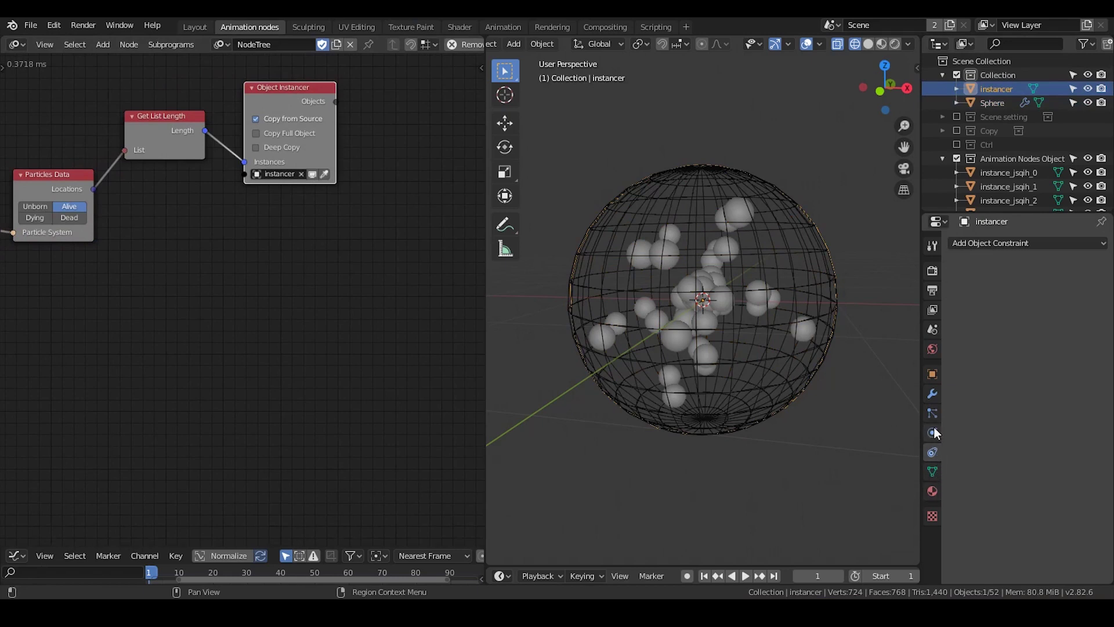
left_click(933, 433)
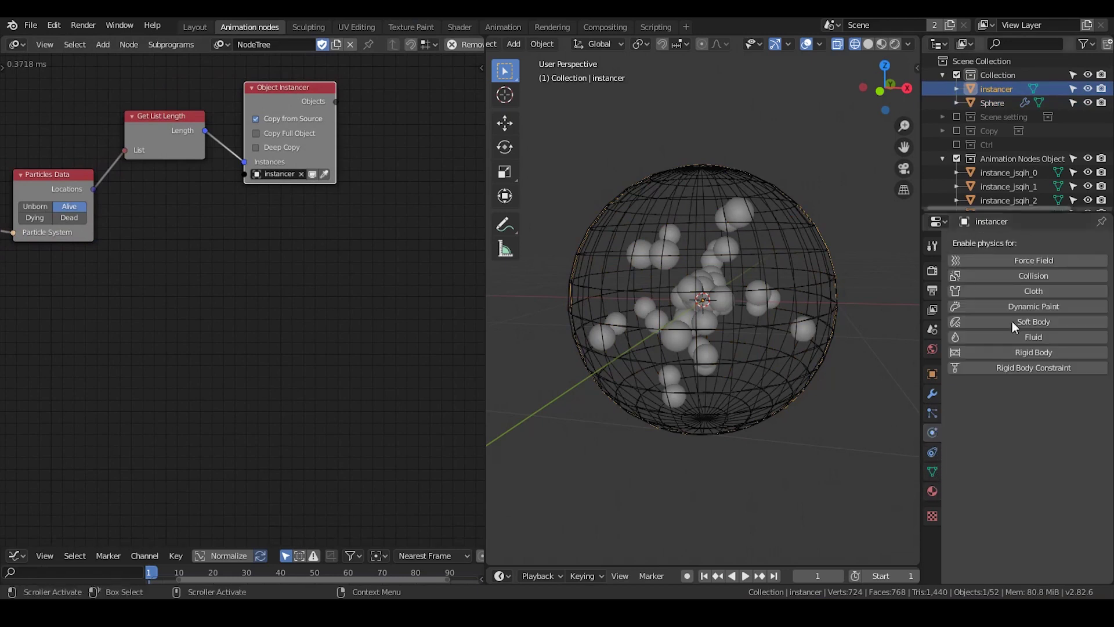
left_click(1017, 353)
scroll(1014, 412, "down", 2)
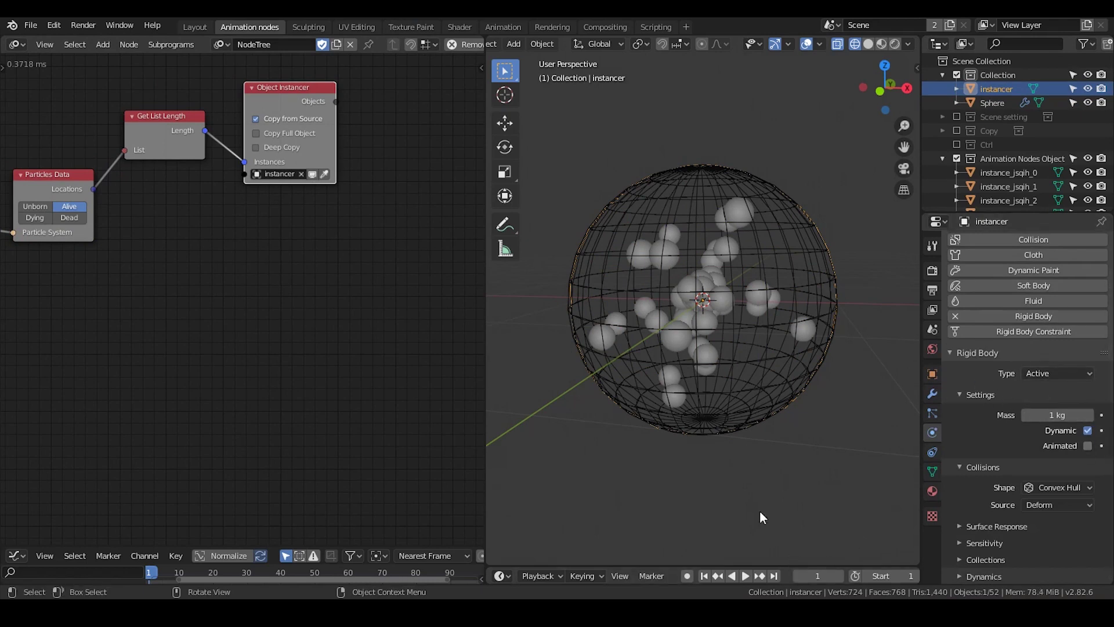
left_click(540, 575)
left_click(517, 274)
left_click(513, 287)
left_click(684, 489)
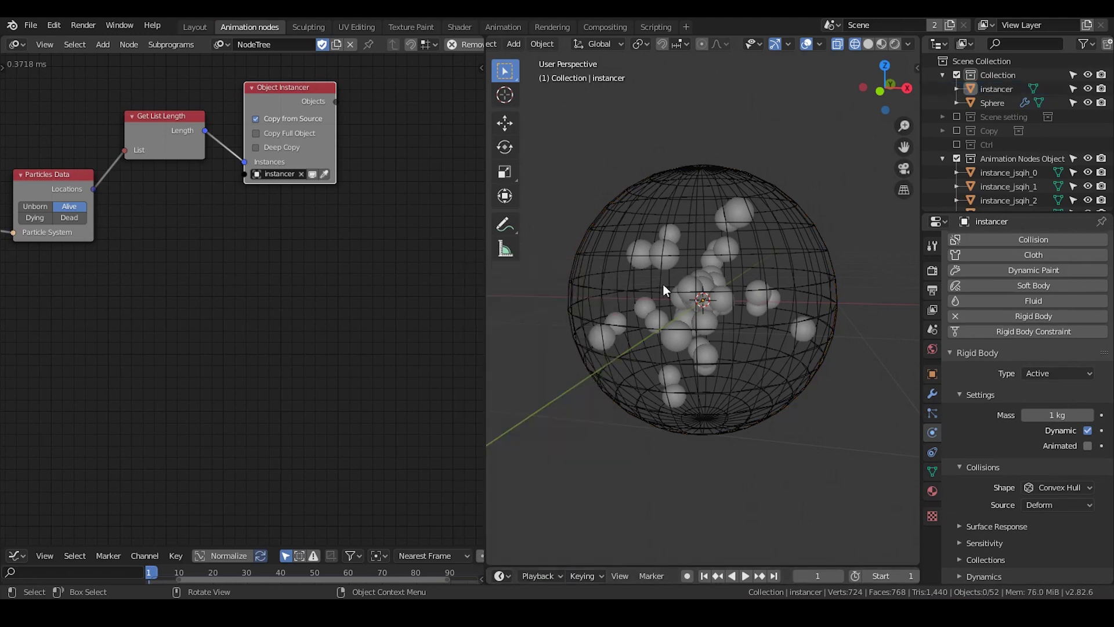
- Collapse the Animation Nodes Object collection in the outliner and select the Sphere object
left_click(943, 158)
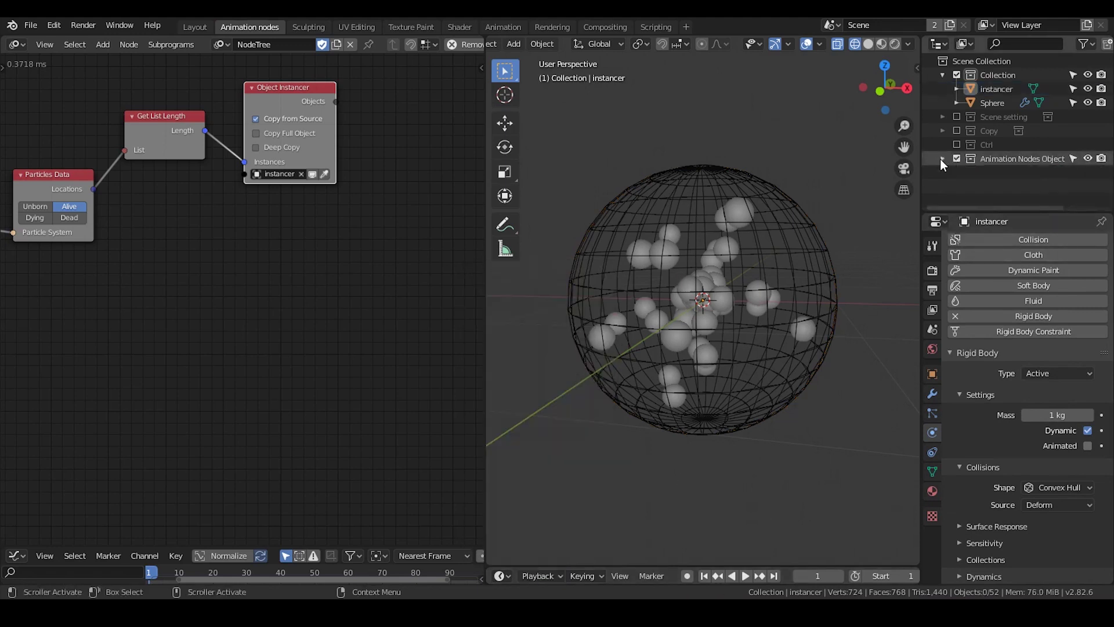
left_click(997, 89)
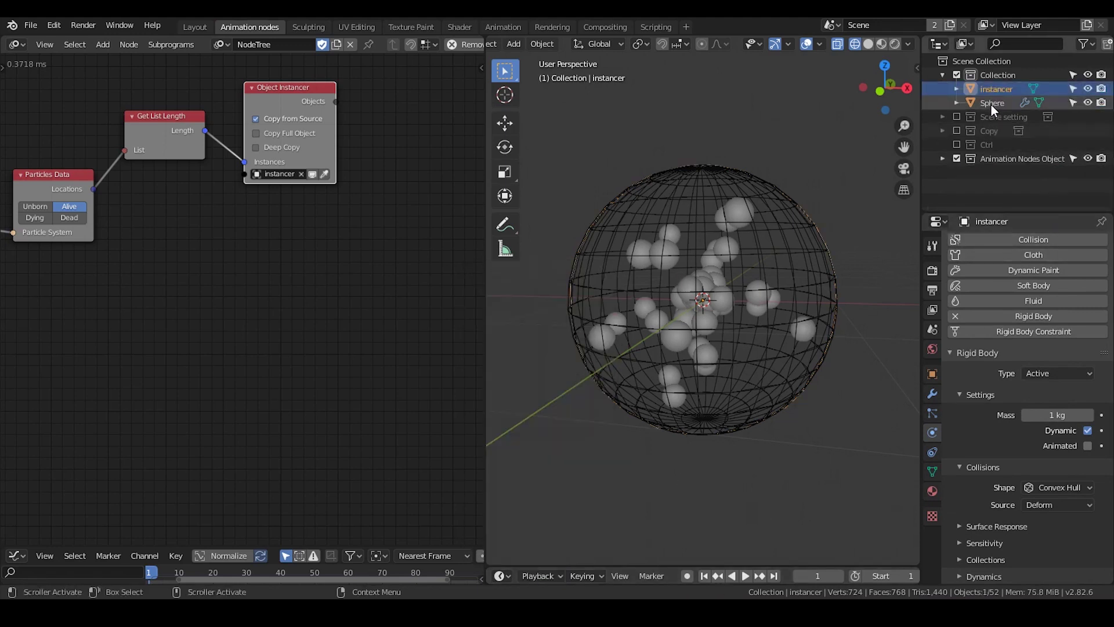
left_click(994, 103)
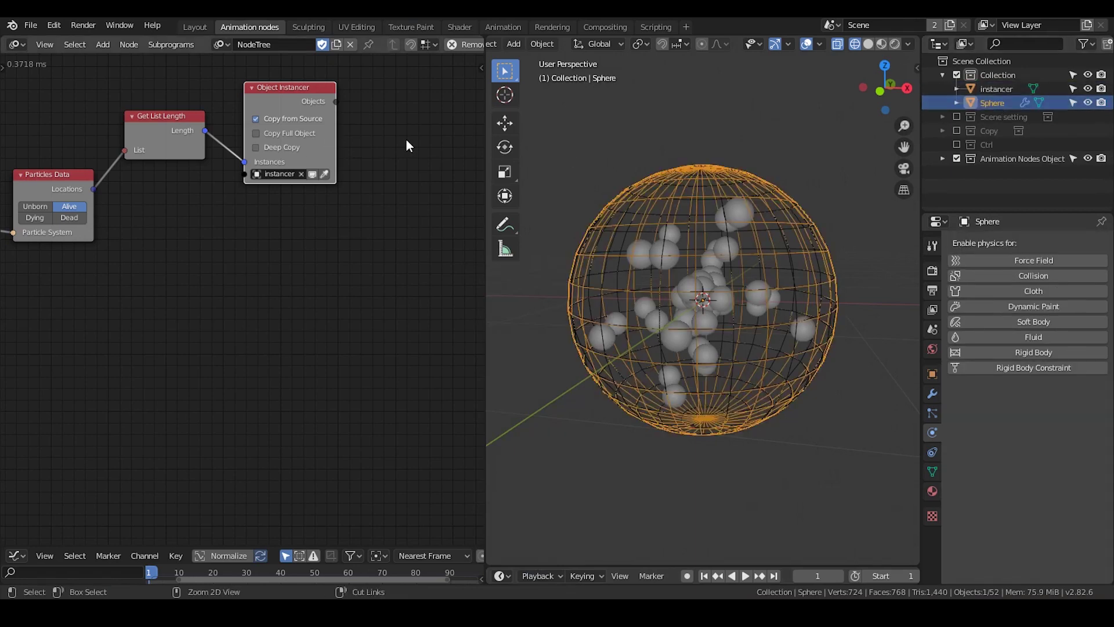
- Add an Object Transforms Output node, connect the Object Instancer's Objects to it, and enable location on X, Y and Z
key("ctrl+a")
type("object tran")
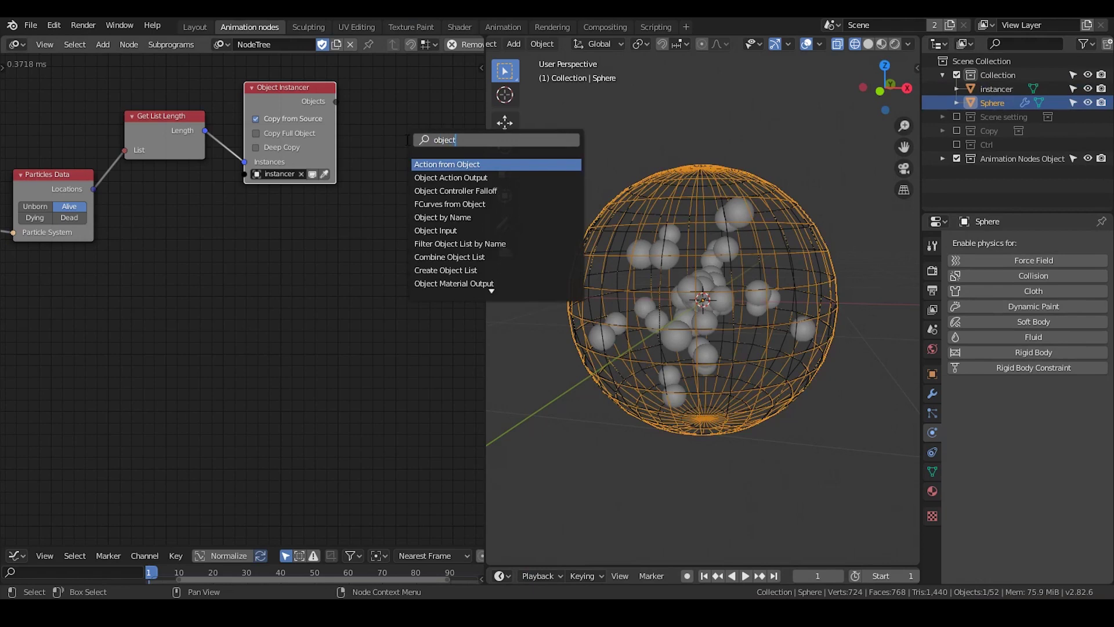
key("Down")
key("Return")
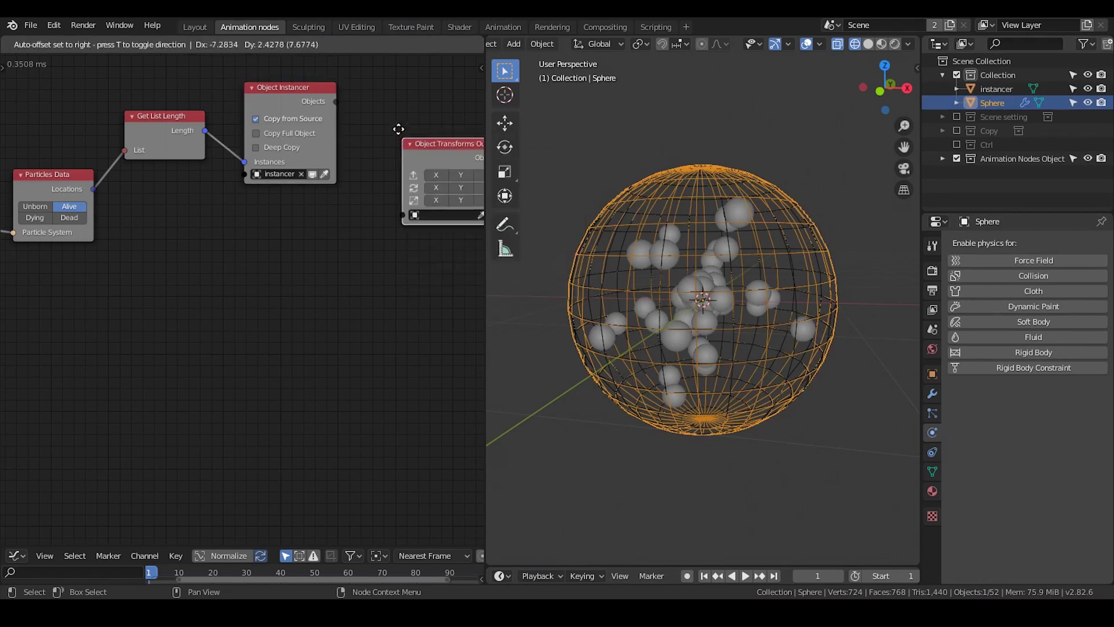
left_click(379, 99)
left_click_drag(336, 103, 384, 177)
left_click_drag(415, 136, 468, 136)
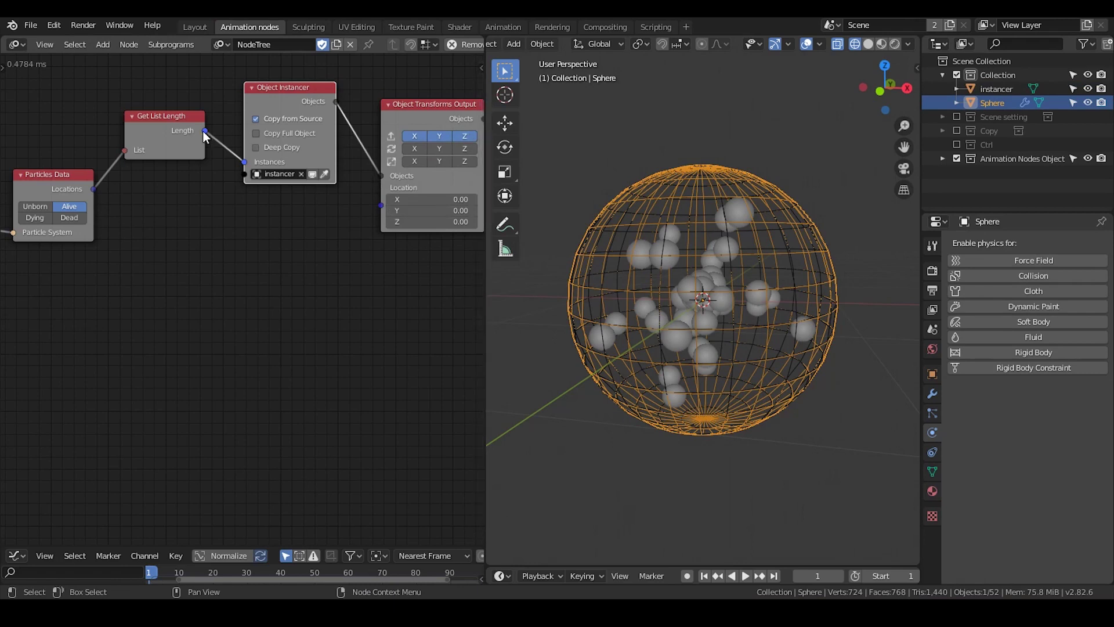
- Lower the Get List Length node and connect the Particles Data locations to the Object Transforms Output's location input
left_click_drag(179, 132, 174, 155)
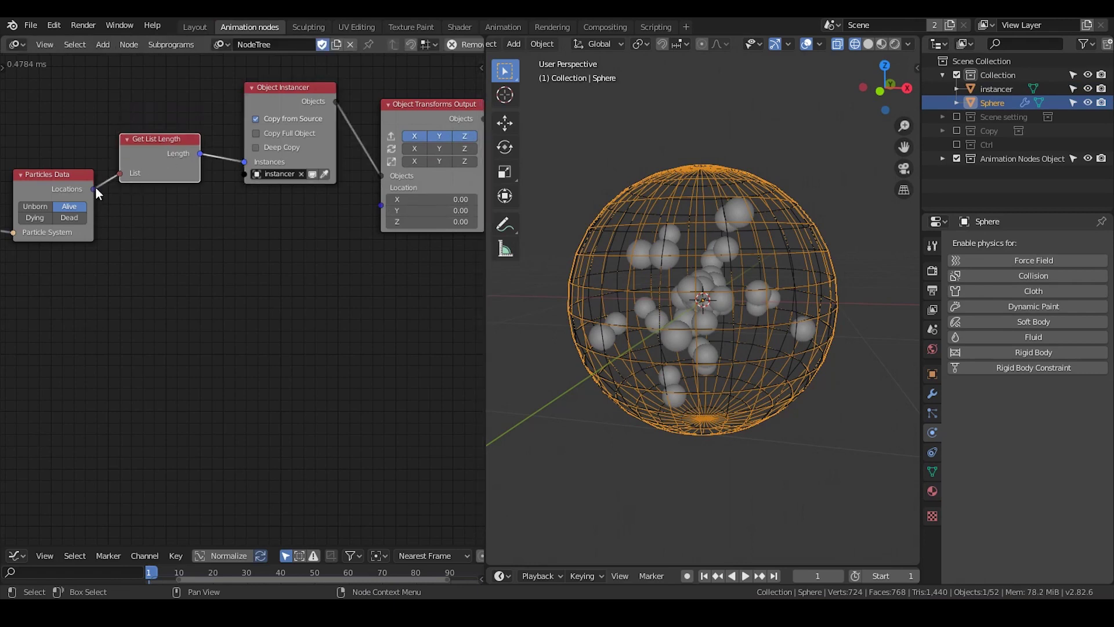
left_click_drag(92, 189, 381, 204)
scroll(776, 301, "up", 2)
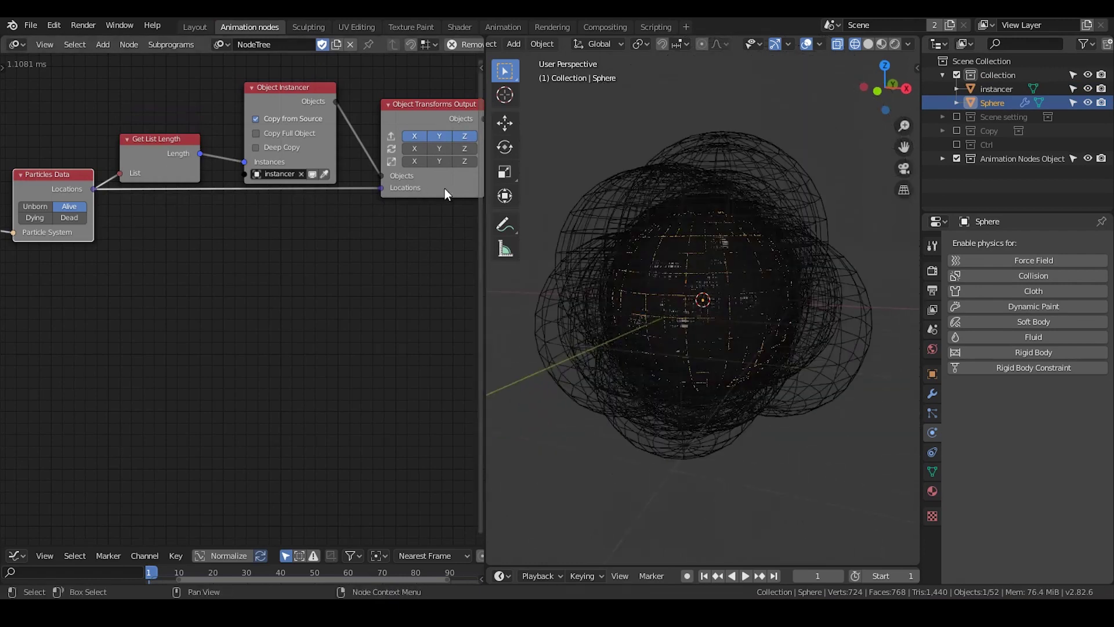
- Enable X, Y and Z scale on Object Transforms Output and drive it with a Vector from Value node set to 0.10
left_click_drag(423, 162, 474, 162)
key("ctrl+a")
type("vector from")
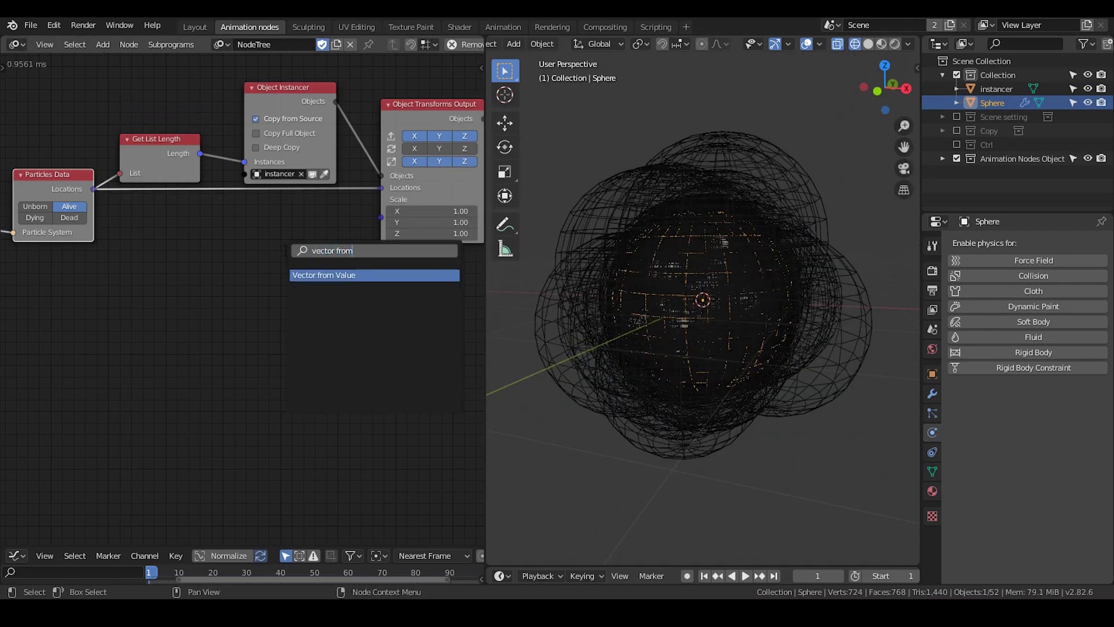
key("Return")
left_click(259, 223)
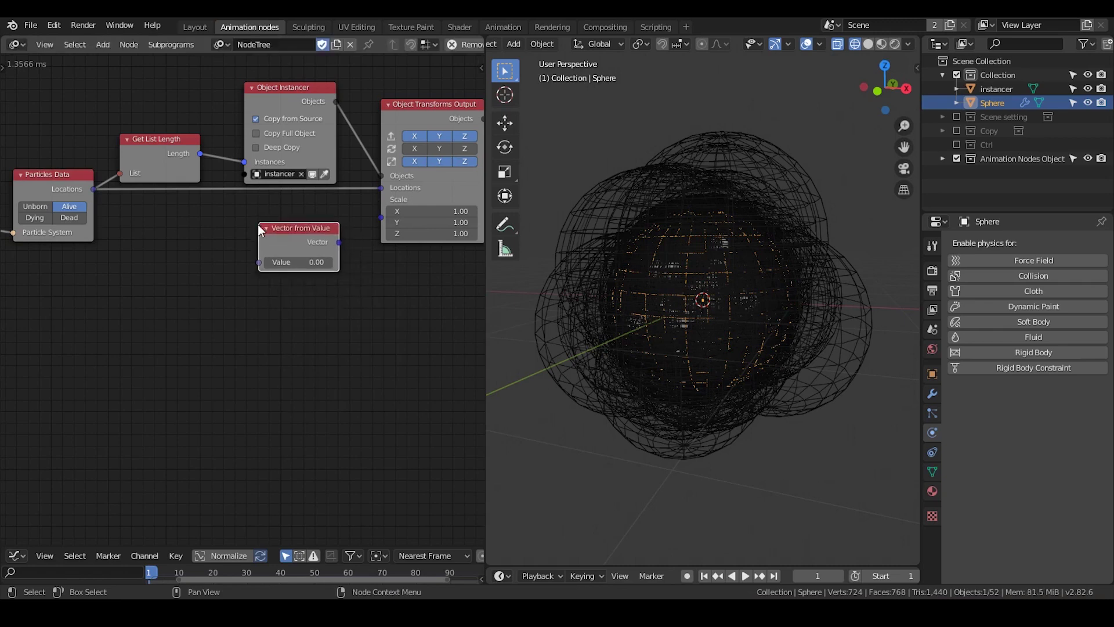
left_click_drag(338, 243, 382, 217)
mouse_move(310, 263)
left_mouse_down()
mouse_move(324, 262)
mouse_move(296, 261)
left_mouse_up()
scroll(803, 349, "up", 3)
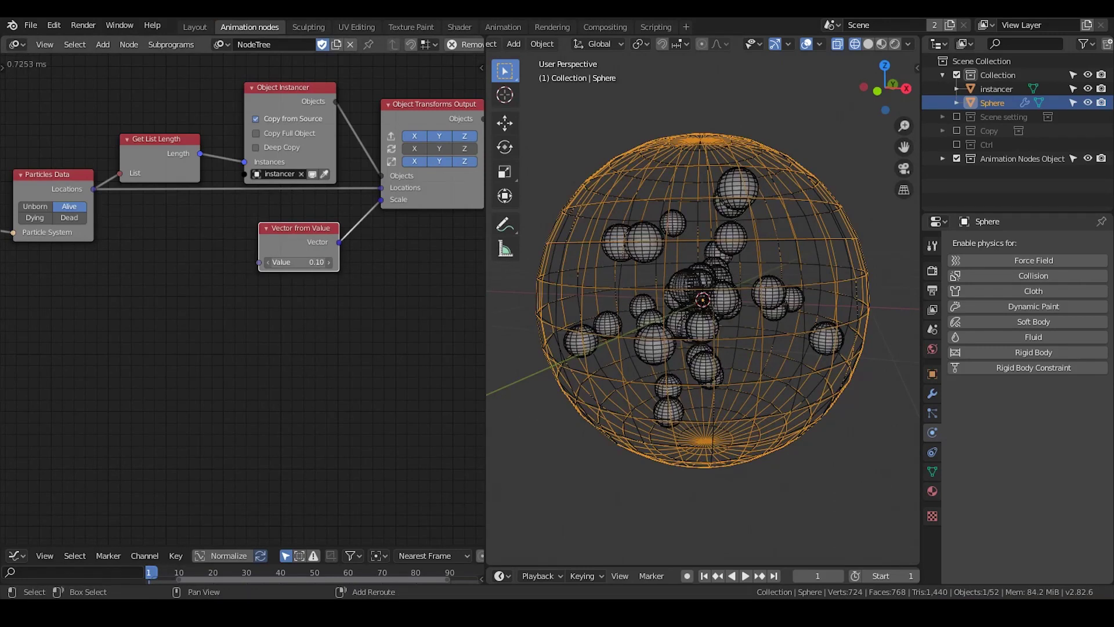
- Enable Copy Full Object and Deep Copy on the Object Instancer node
middle_click_drag(378, 320, 352, 305)
middle_click_drag(109, 214, 301, 180)
left_click_drag(118, 169, 118, 178)
middle_click_drag(348, 208, 286, 207)
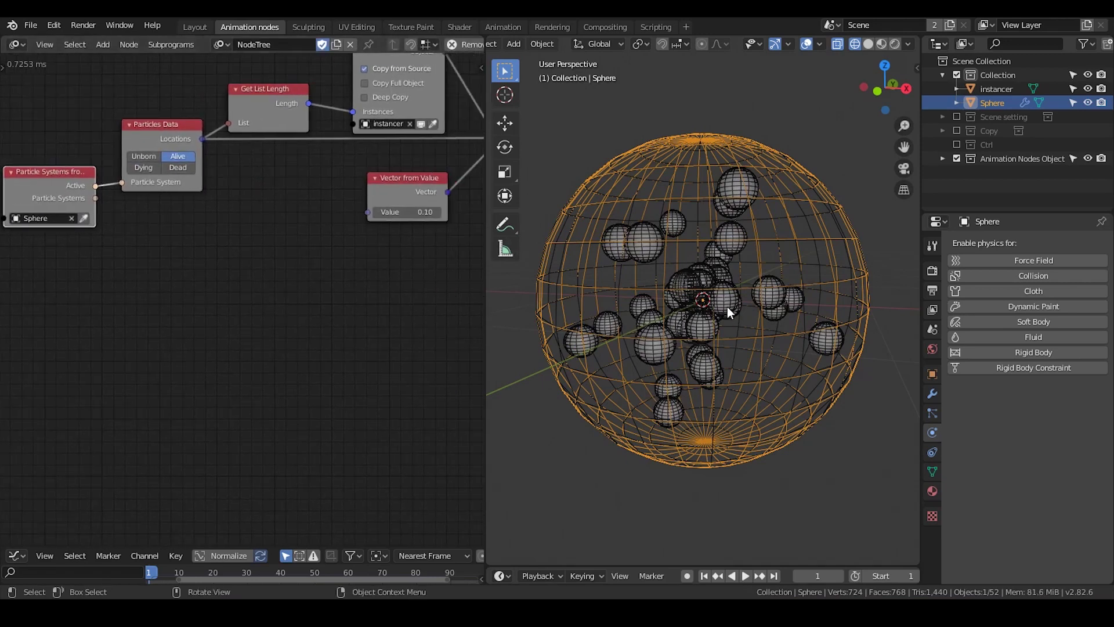
middle_click_drag(370, 273, 282, 278)
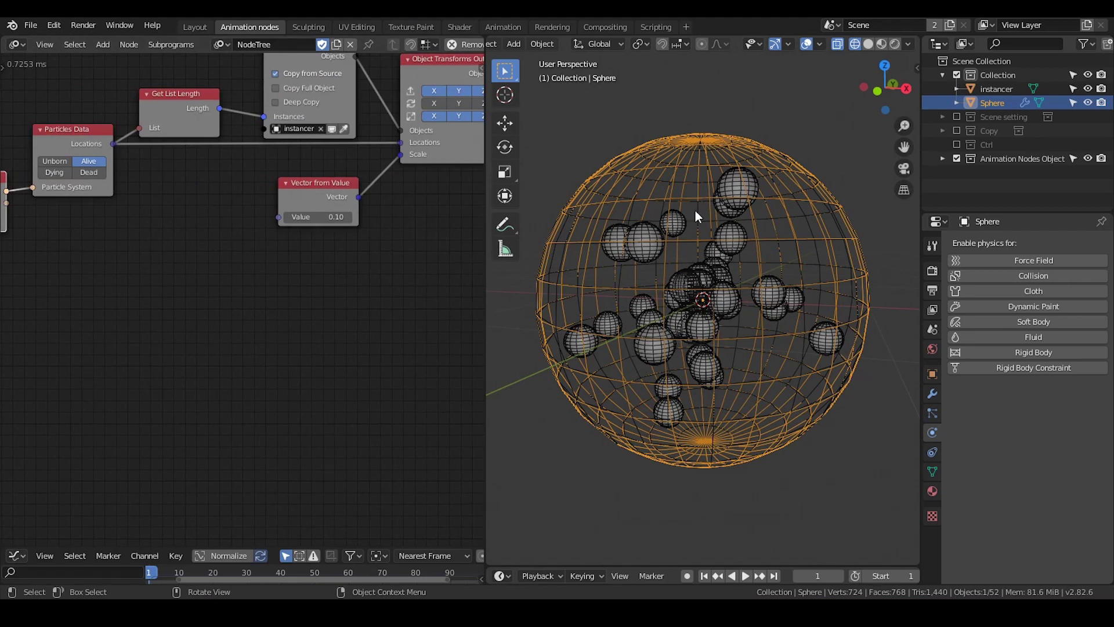
left_click(276, 102)
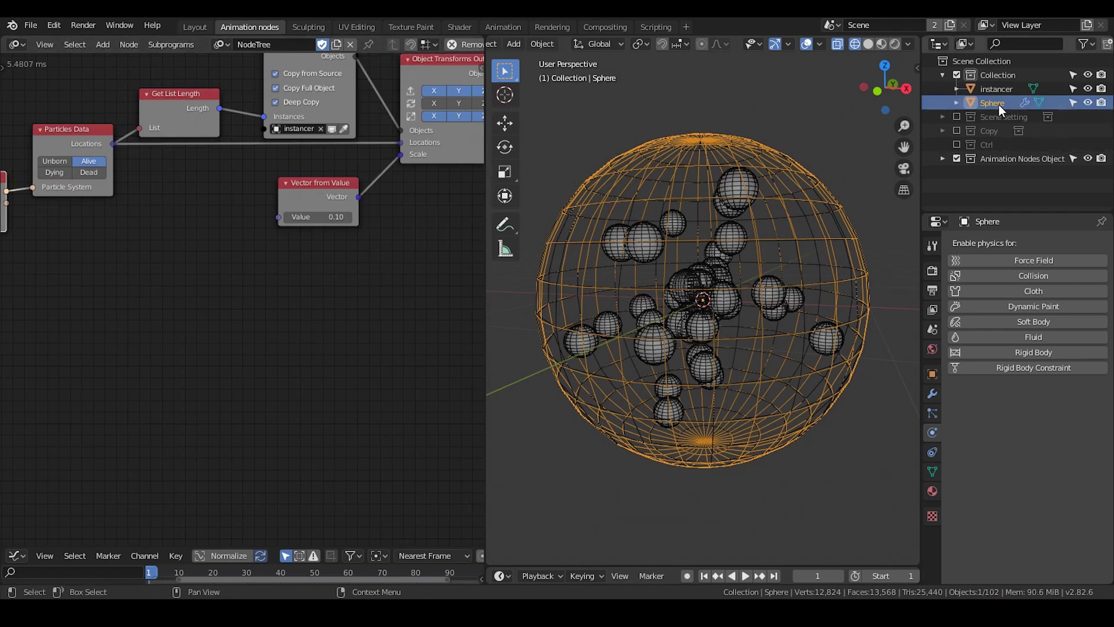
- Delete the original instancer object and hide the Sphere in the viewport, with the Animation Nodes Object collection expanded
left_click(1016, 90)
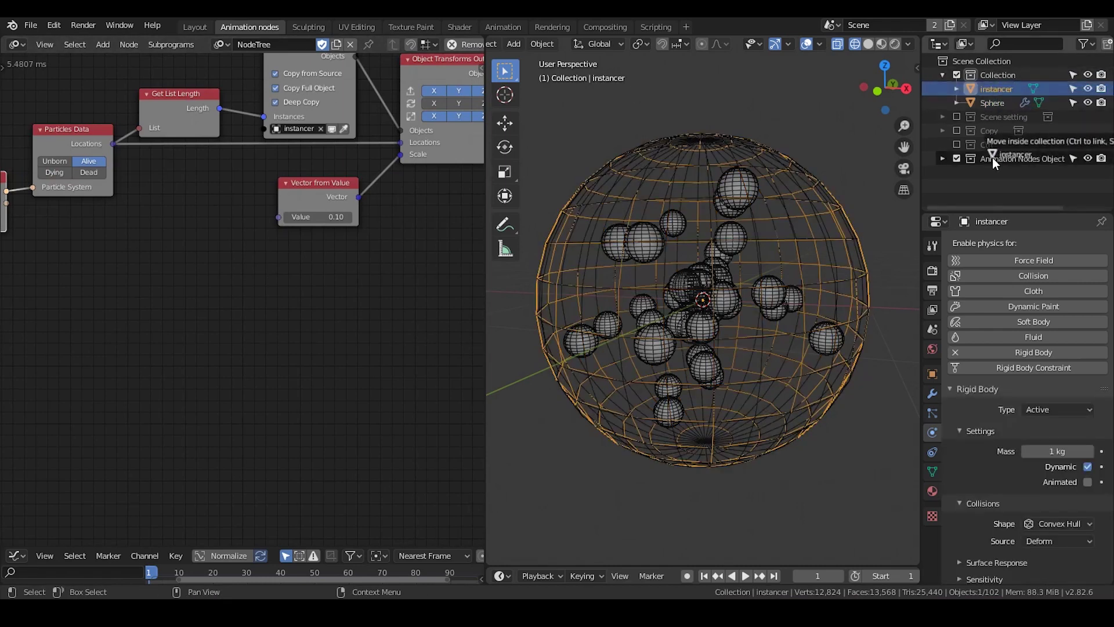
key("Delete")
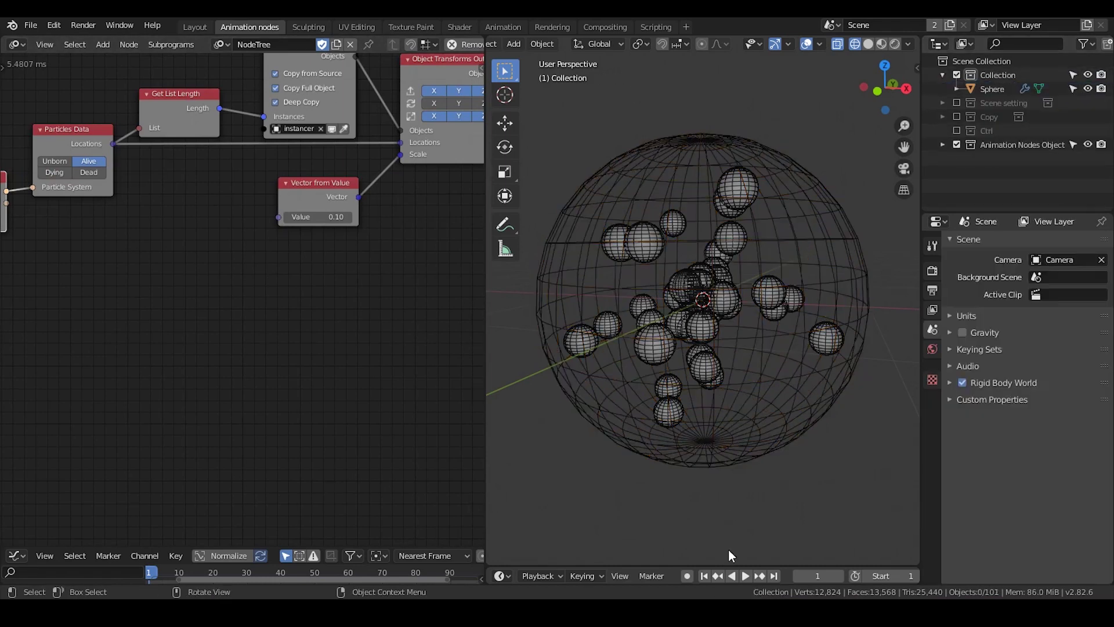
left_click(941, 144)
scroll(1003, 163, "down", 2)
scroll(1005, 162, "up", 2)
left_click(1088, 89)
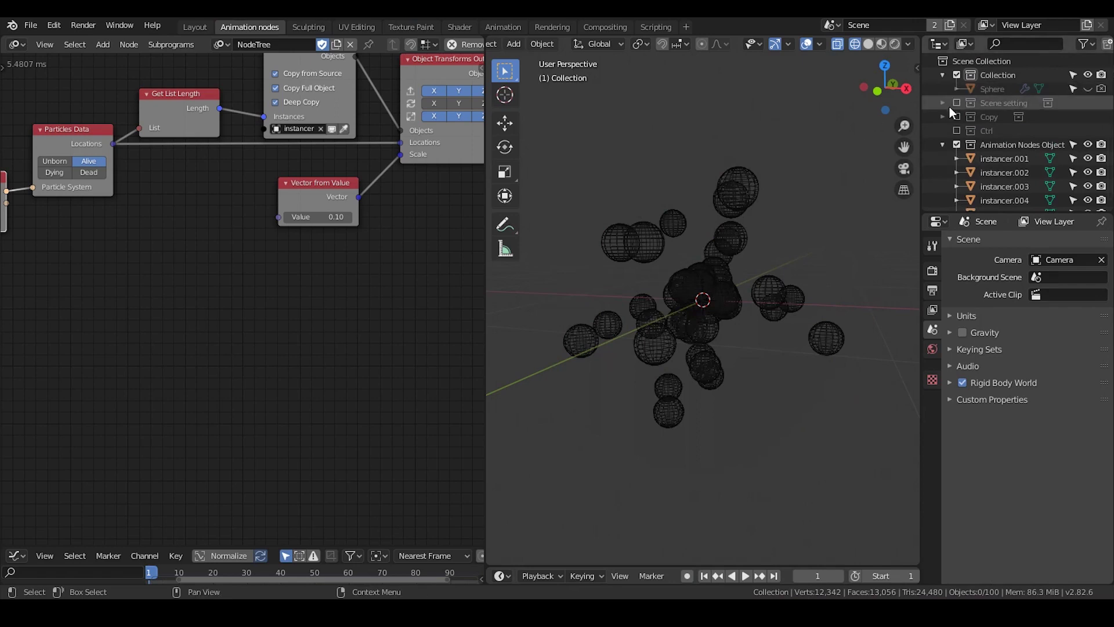
- Move the hidden Sphere into the Copy collection, play the rigid-body simulation and return to the first frame
left_click(1019, 91)
left_click_drag(1005, 92, 994, 117)
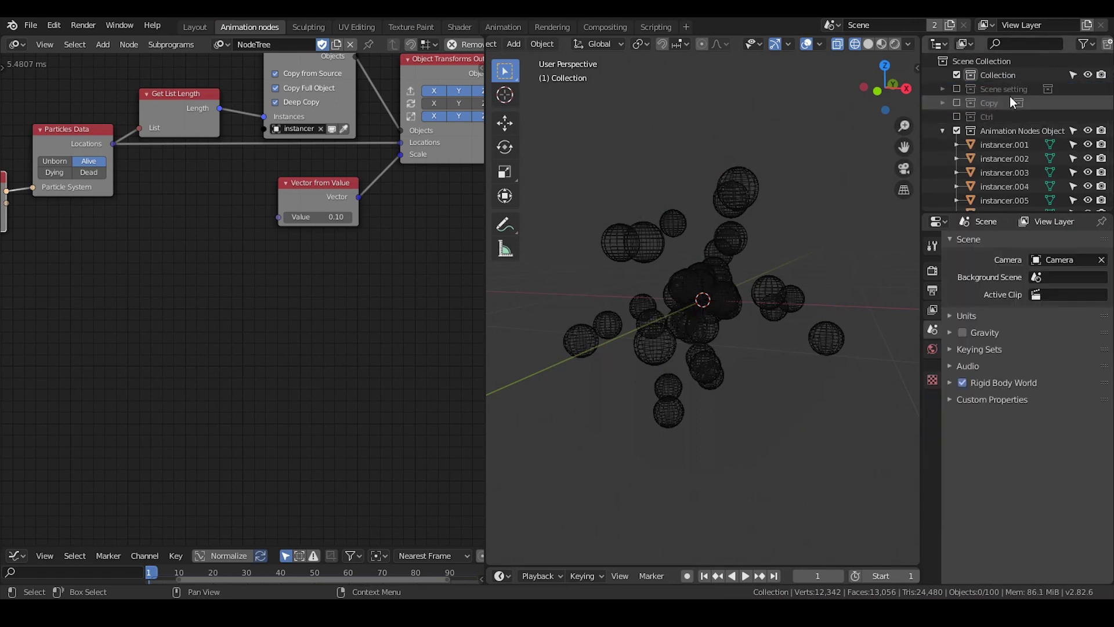
left_click(745, 576)
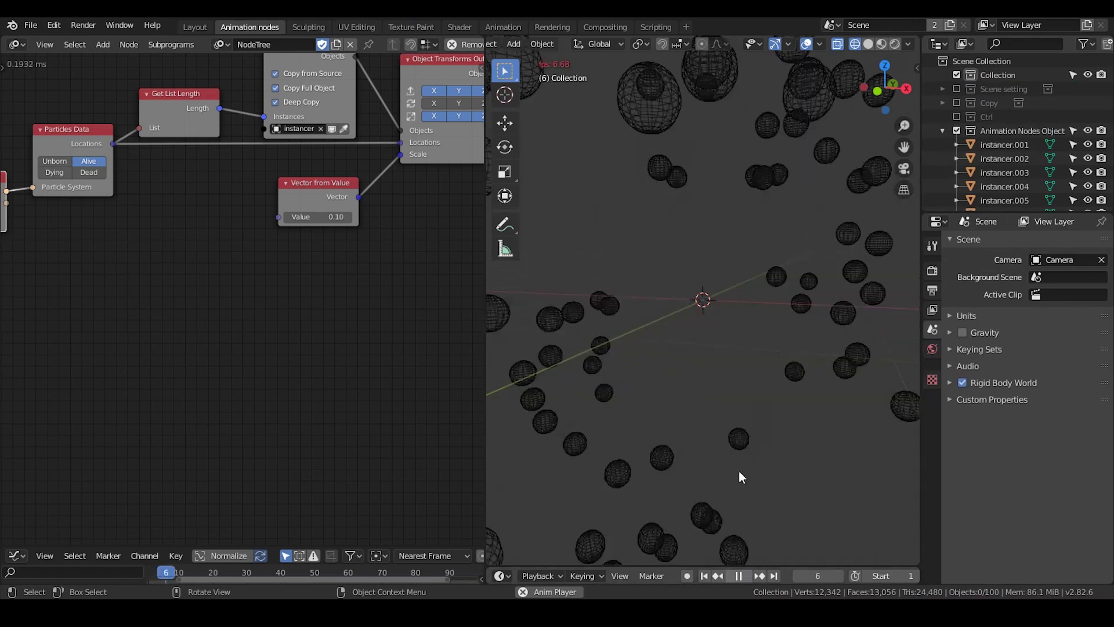
left_click(738, 576)
left_click(705, 576)
- Switch the viewport to solid shading and widen the 3D view over the node editor
scroll(730, 362, "up", 10)
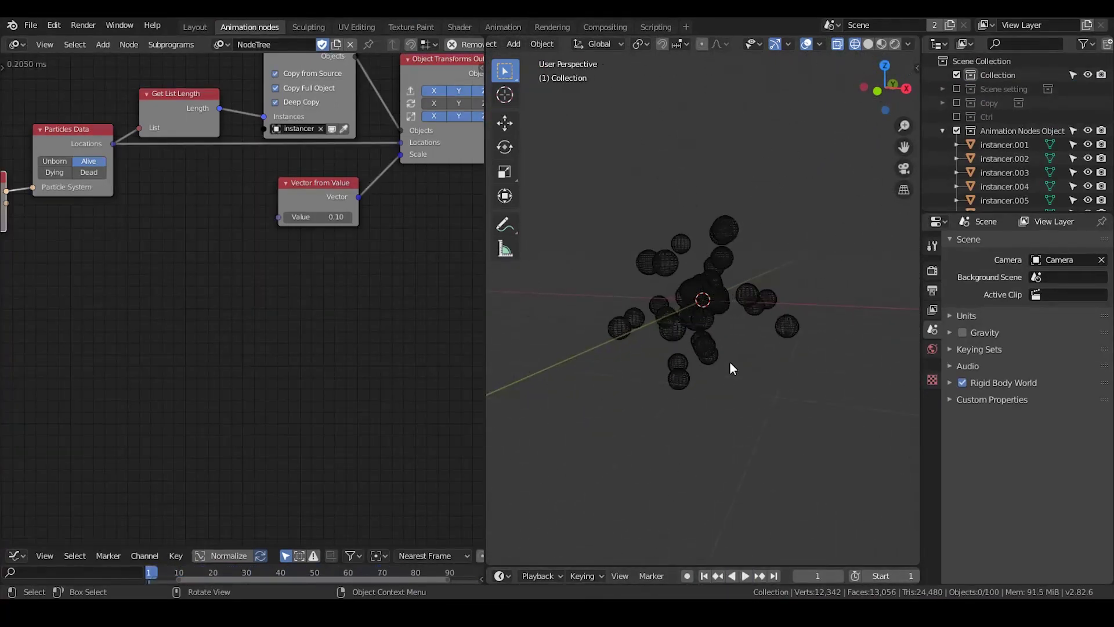
middle_click_drag(733, 322, 725, 323)
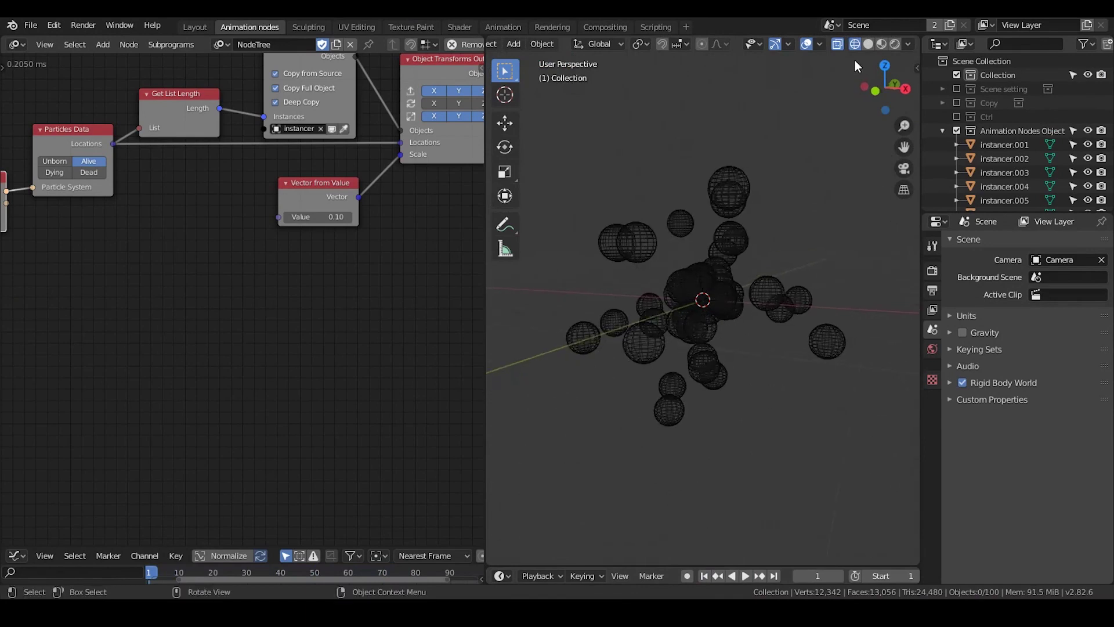
left_click(868, 46)
middle_click_drag(710, 265, 686, 274)
middle_click_drag(455, 275, 346, 278)
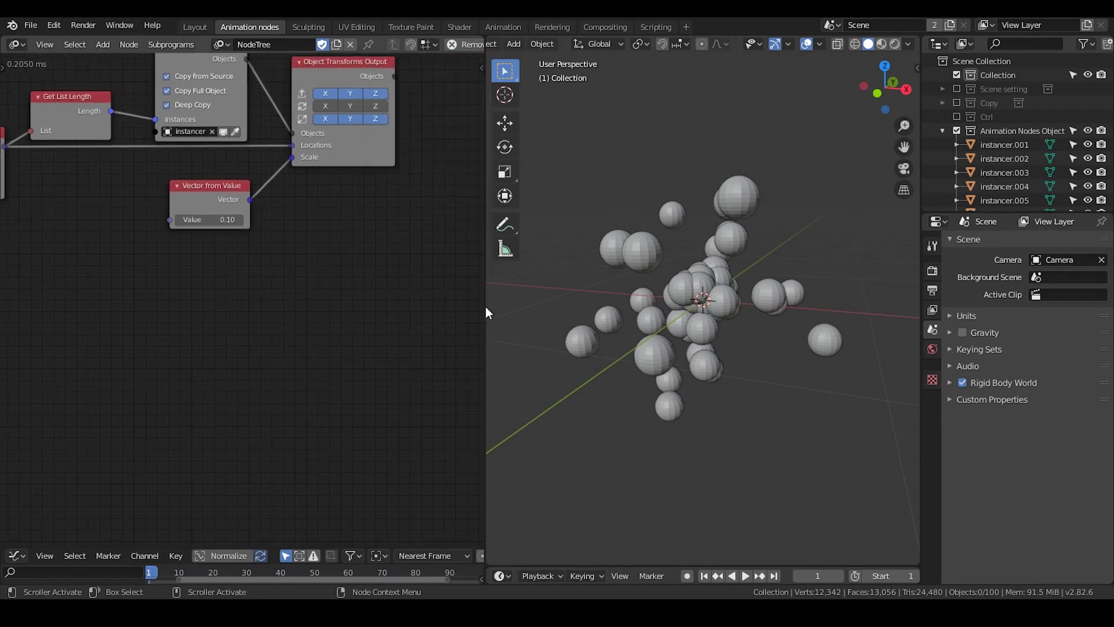
left_click_drag(488, 307, 291, 309)
middle_click_drag(614, 267, 632, 178)
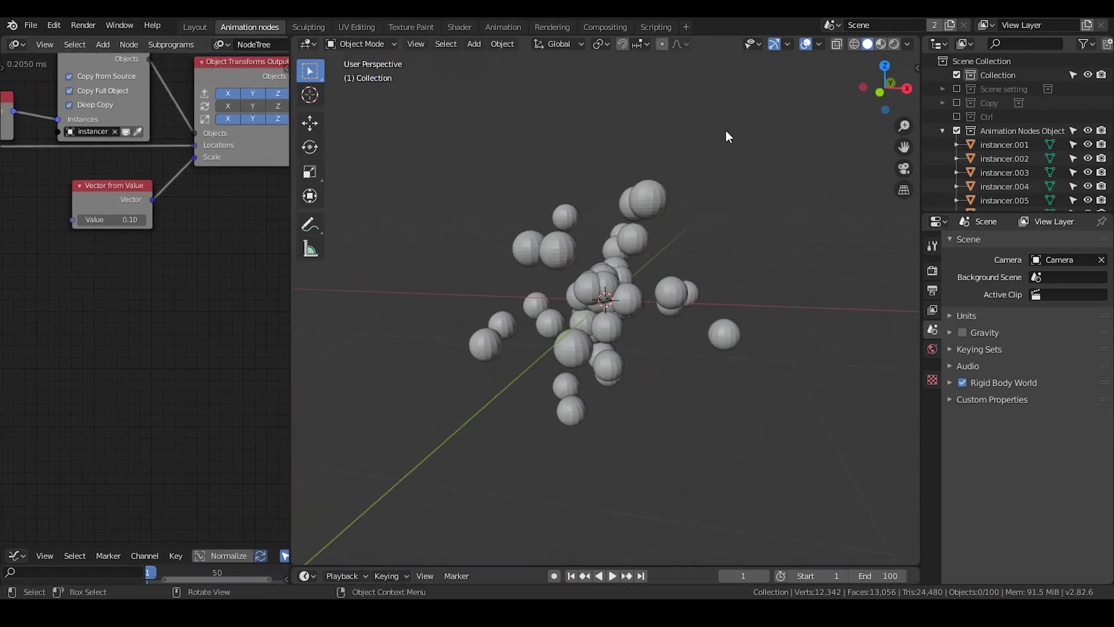
- Add a force field of type Force at the world origin and set its strength to -1000
key("shift+a")
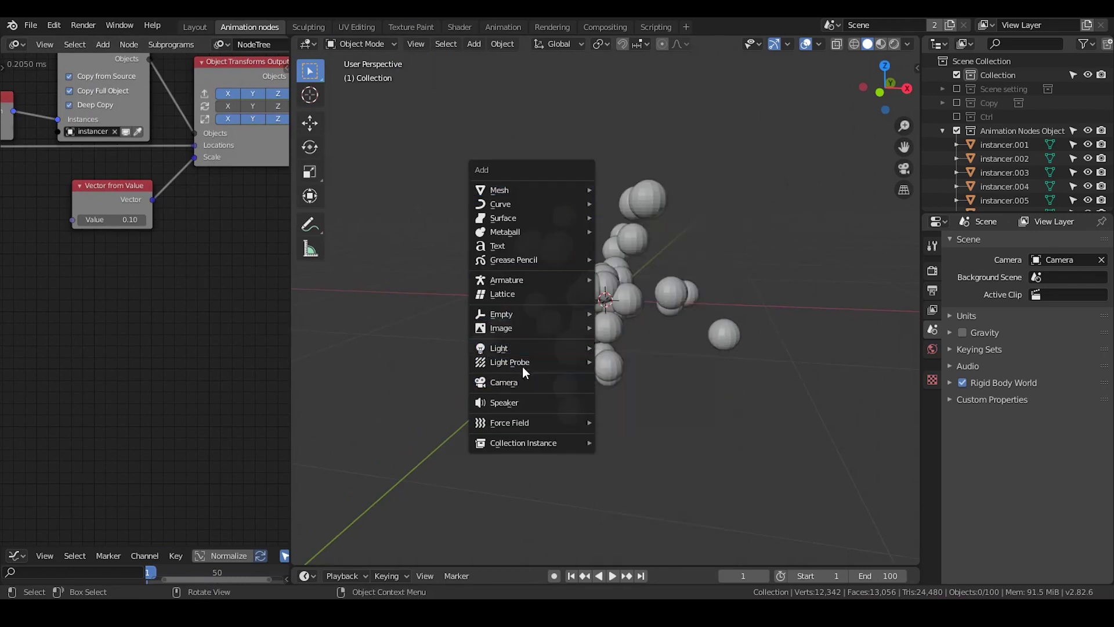
mouse_move(542, 429)
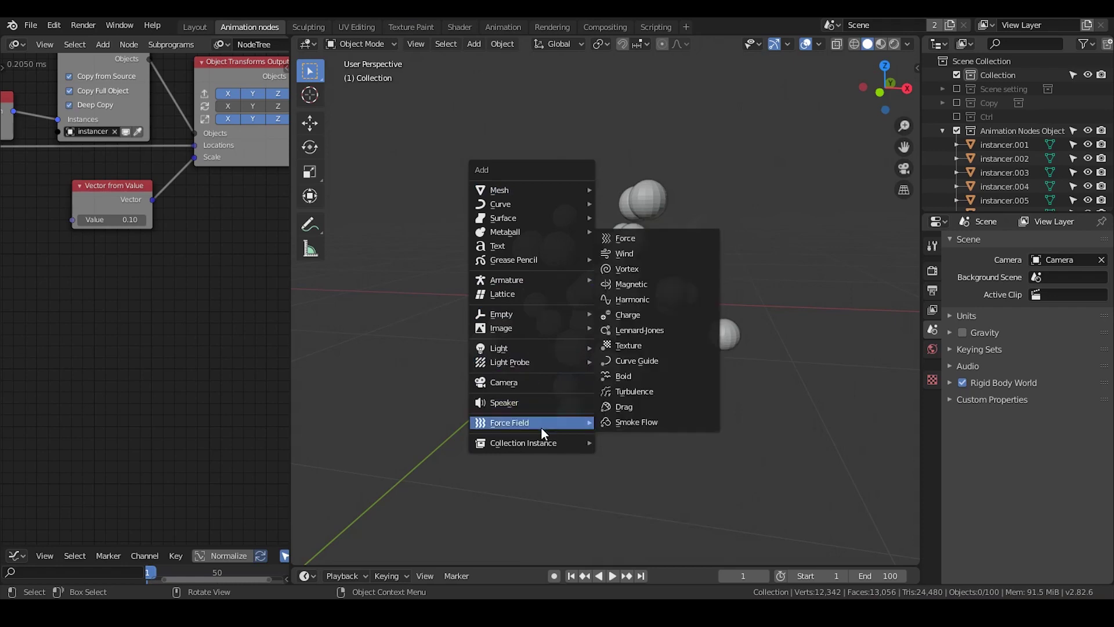
left_click(627, 239)
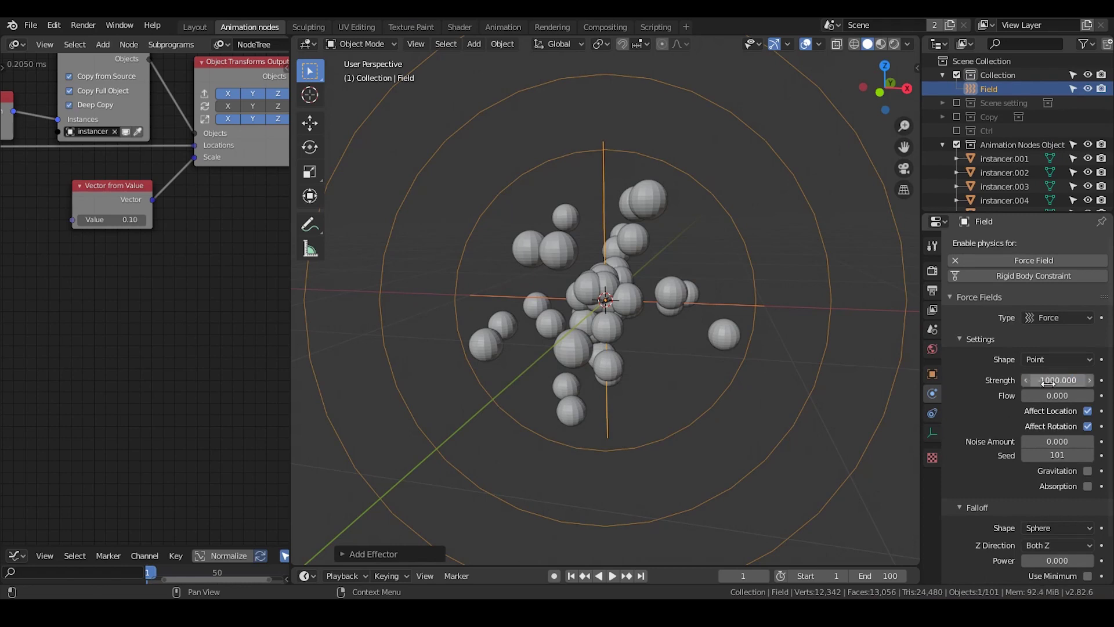
scroll(677, 346, "down", 3)
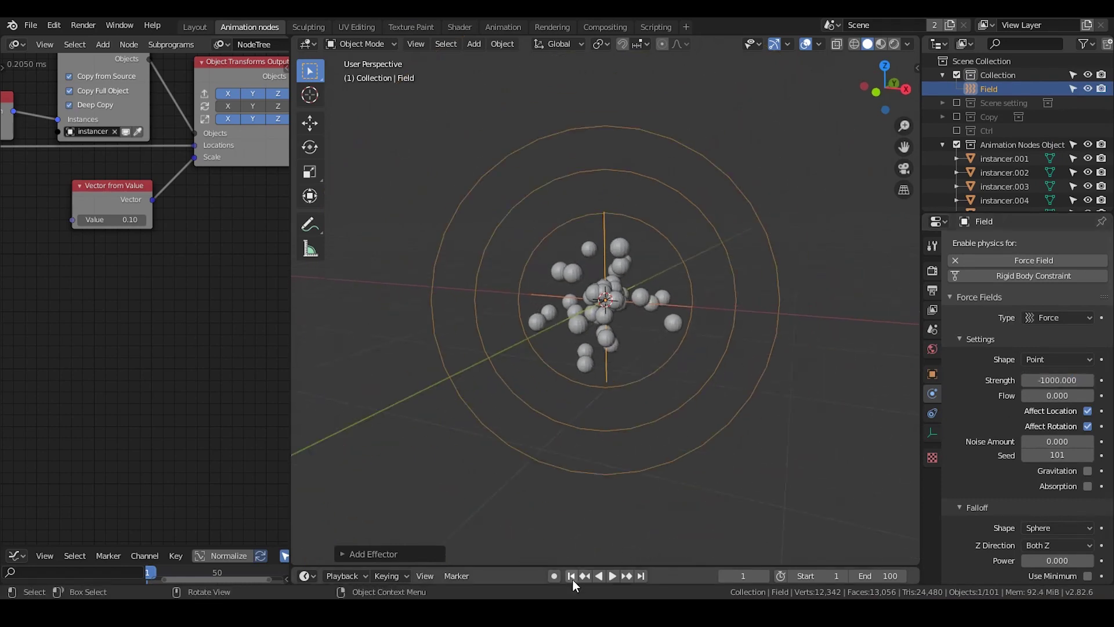
- Play the simulation with the force field, stop it and set the scene's end frame to 350
left_click(612, 576)
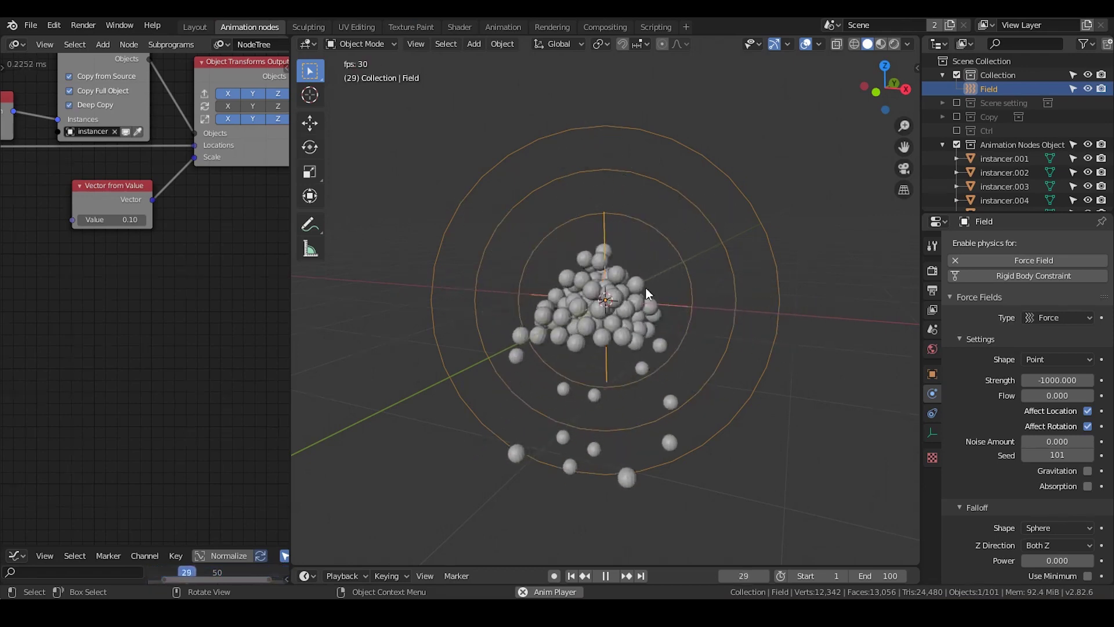
left_click(605, 576)
left_click(875, 574)
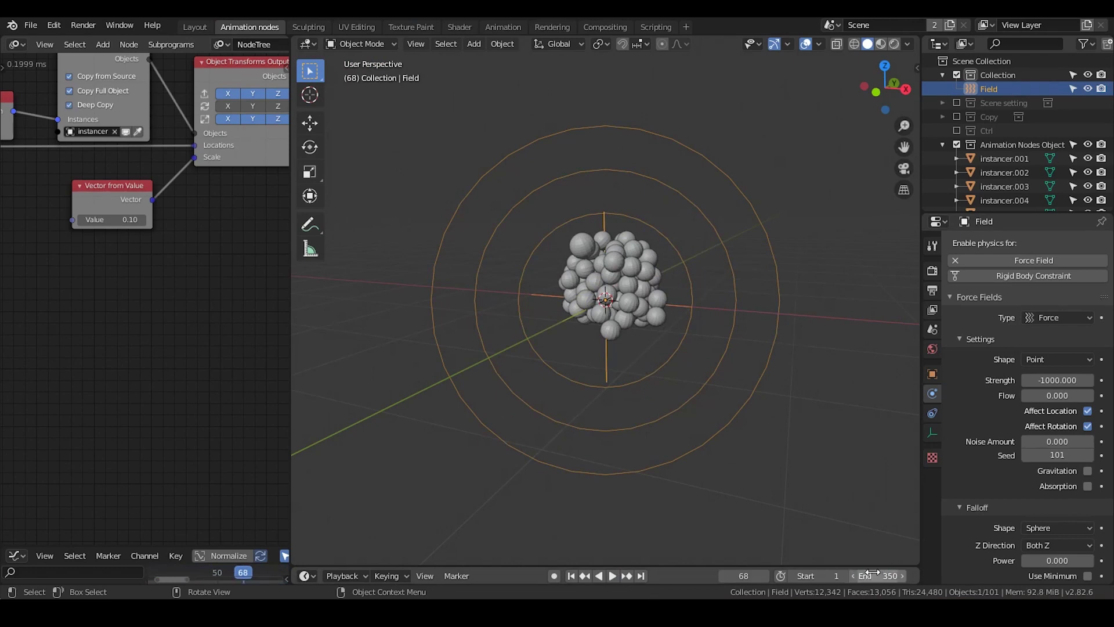
middle_click_drag(640, 364, 655, 323)
- Expand the scene's Rigid Body World settings and review them alongside the clustered spheres
left_click(932, 330)
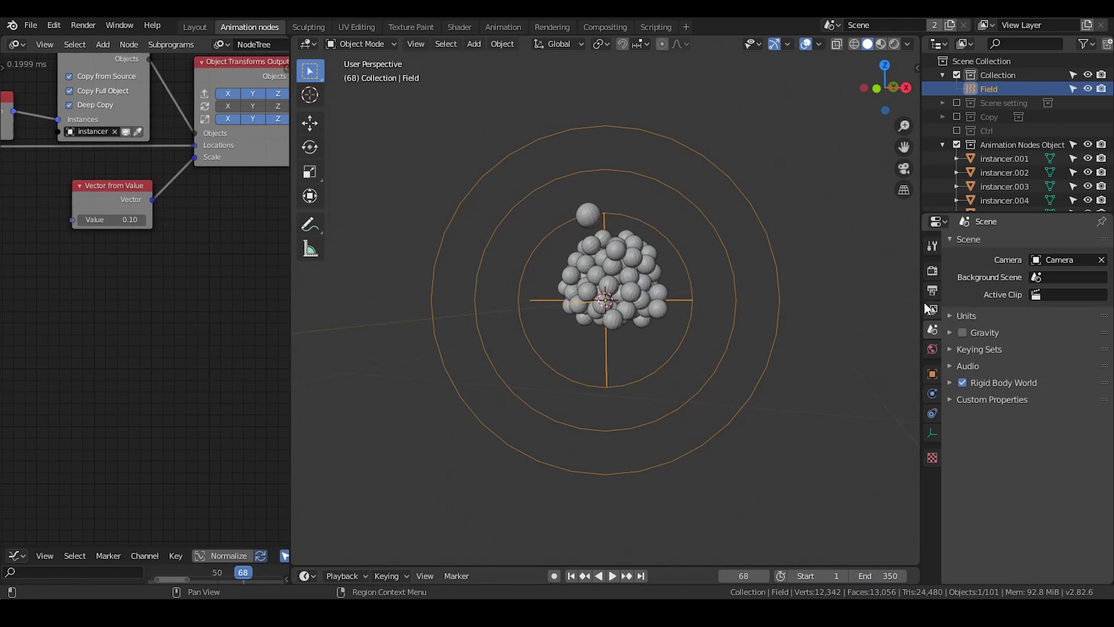
left_click(932, 309)
left_click(932, 291)
left_click(932, 330)
left_click(990, 332)
left_click(990, 335)
left_click(1004, 383)
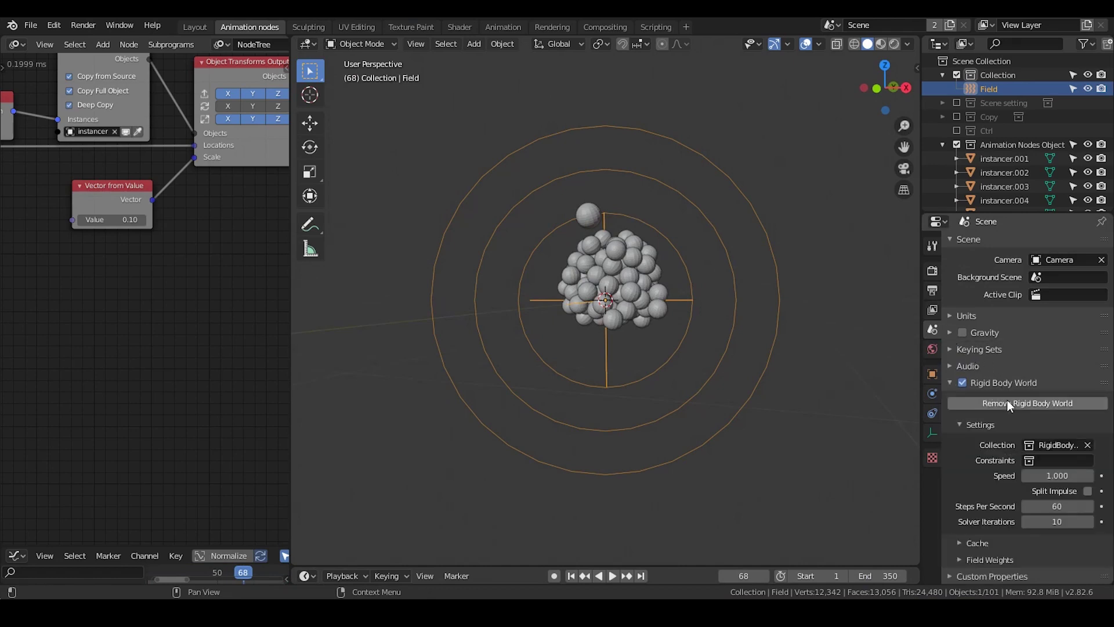
middle_click_drag(755, 287, 788, 203)
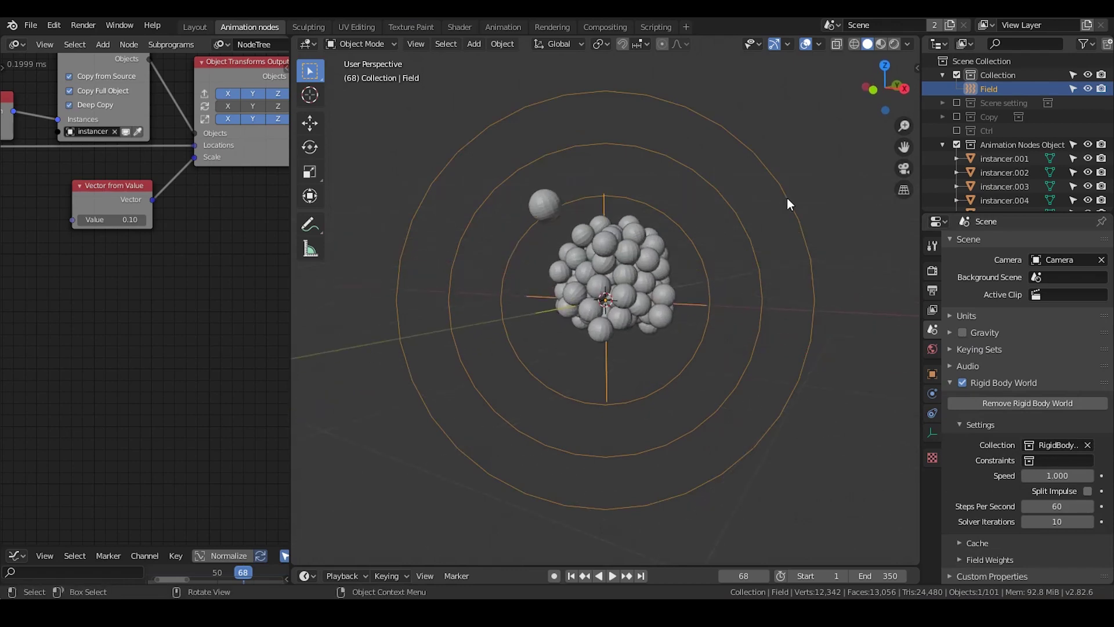
- Deselect the force field and collapse the Animation Nodes Object collection in the outliner
left_click(817, 184)
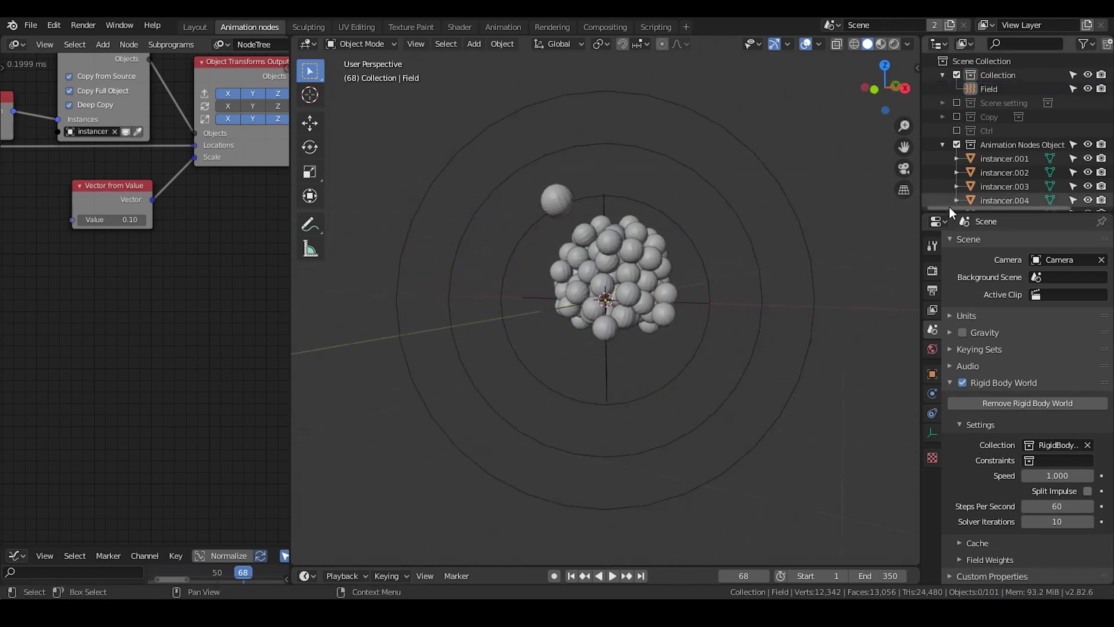
mouse_move(970, 212)
left_mouse_down()
mouse_move(970, 289)
mouse_move(968, 215)
left_mouse_up()
left_click(943, 145)
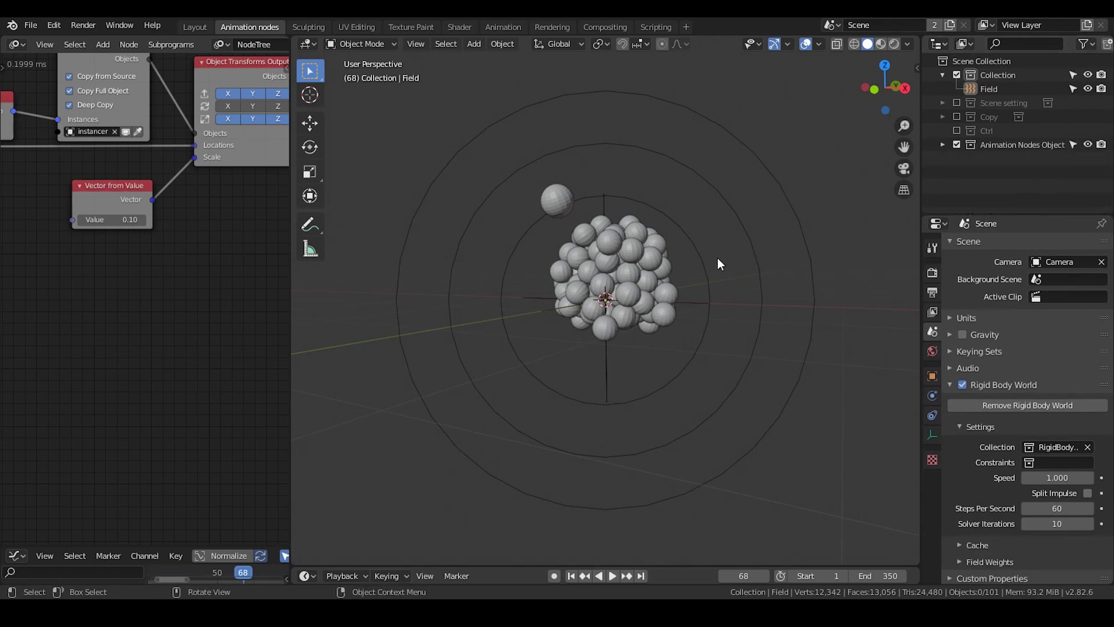
middle_click_drag(719, 263, 700, 267)
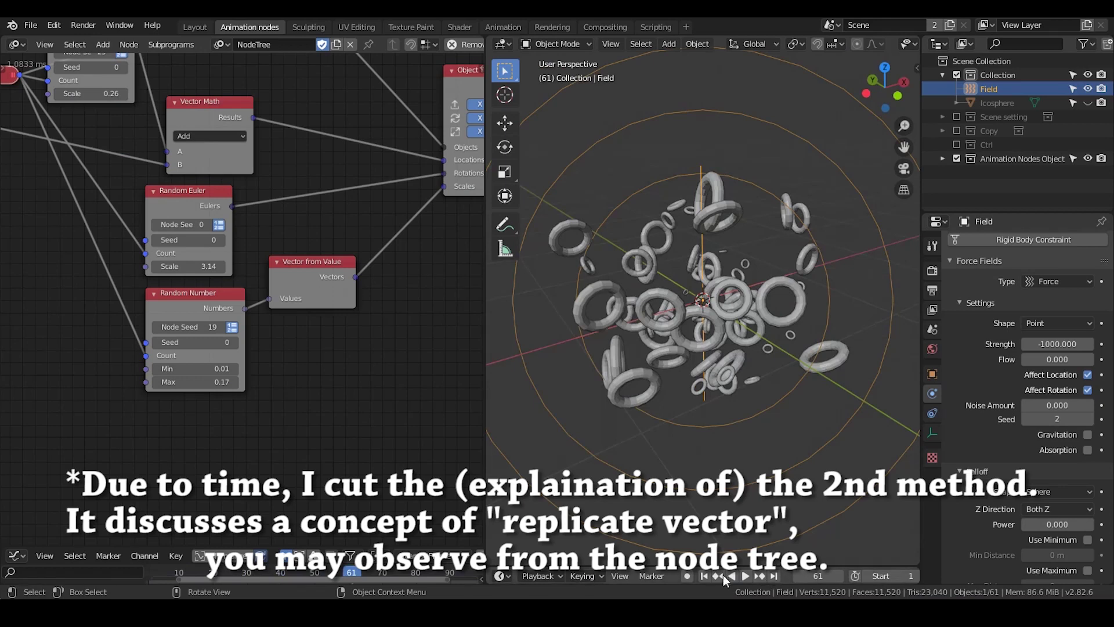
- Play the torus instance simulation from the first frame, viewing it from several angles, and stop it
left_click(717, 576)
left_click(746, 575)
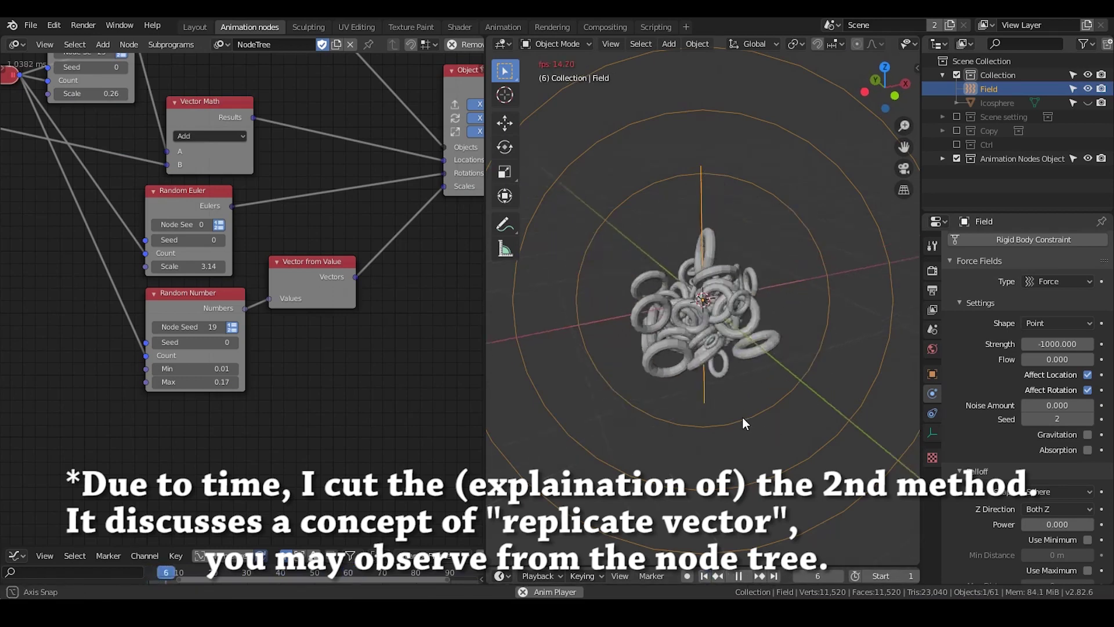
mouse_move(742, 417)
middle_mouse_down()
mouse_move(757, 384)
mouse_move(760, 413)
middle_mouse_up()
scroll(760, 411, "up", 1)
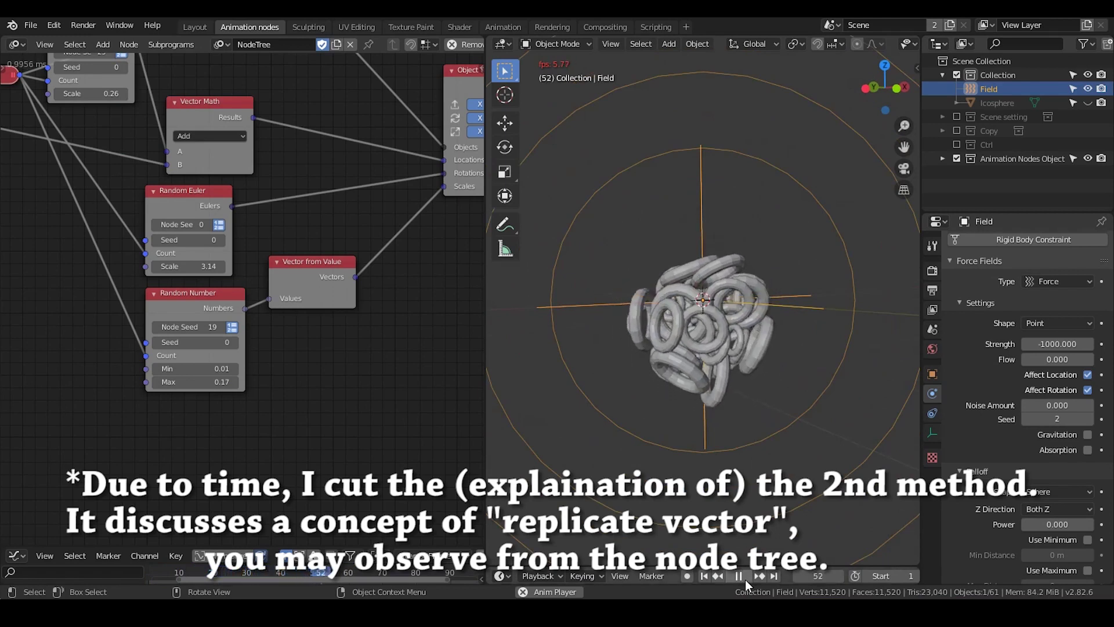
middle_click_drag(751, 390, 754, 452)
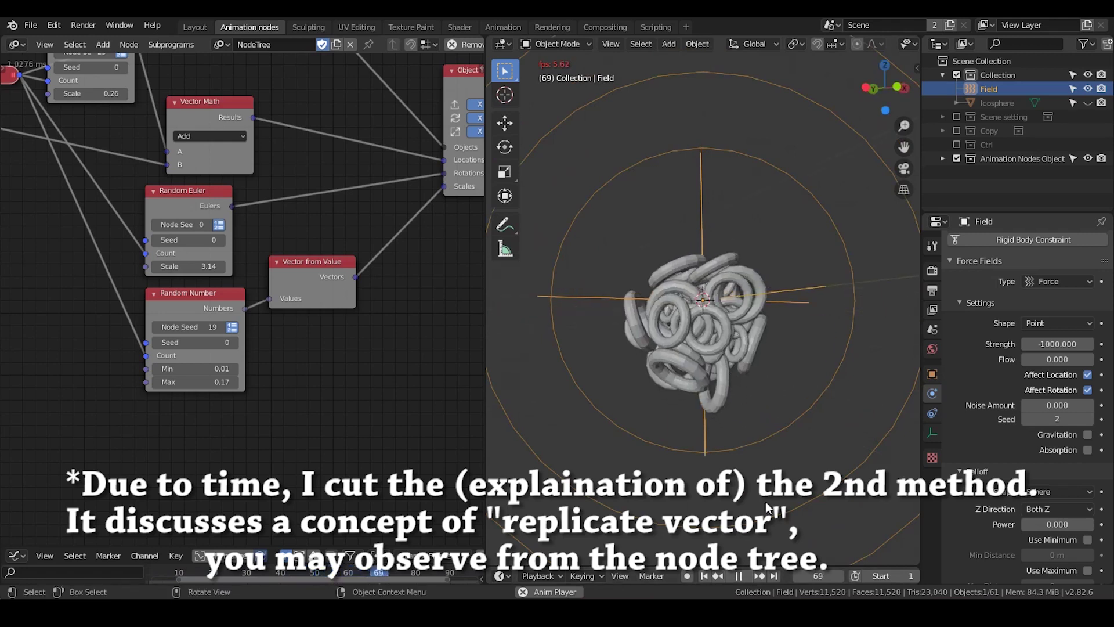
left_click(743, 577)
- Examine the Icosphere's physics and modifier settings and the rigid body settings of one torus instance
scroll(943, 400, "up", 2)
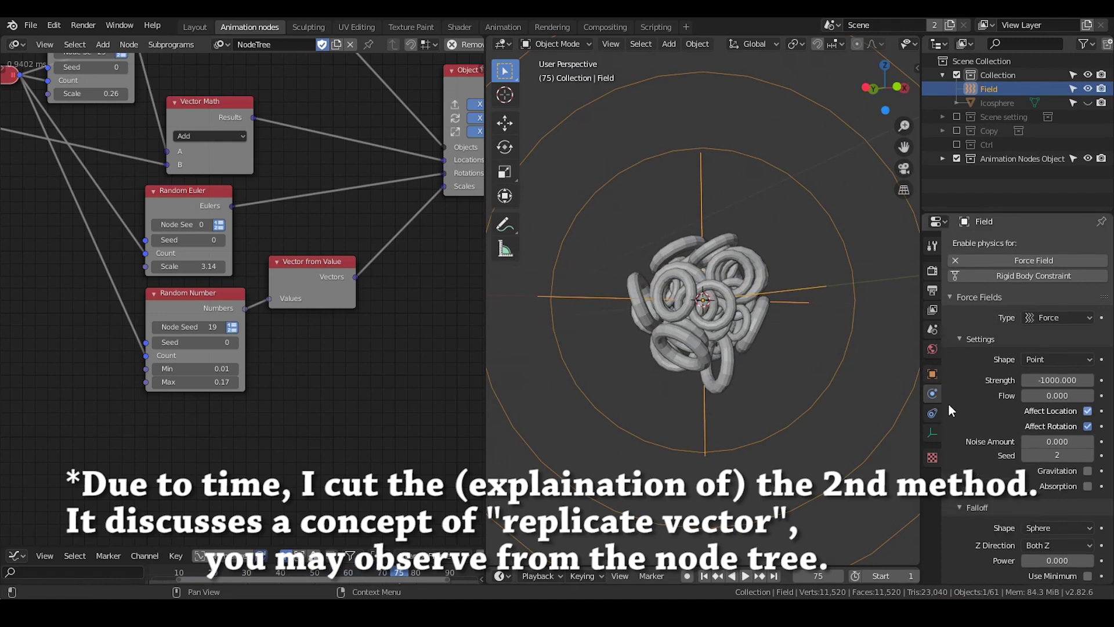
left_click(991, 102)
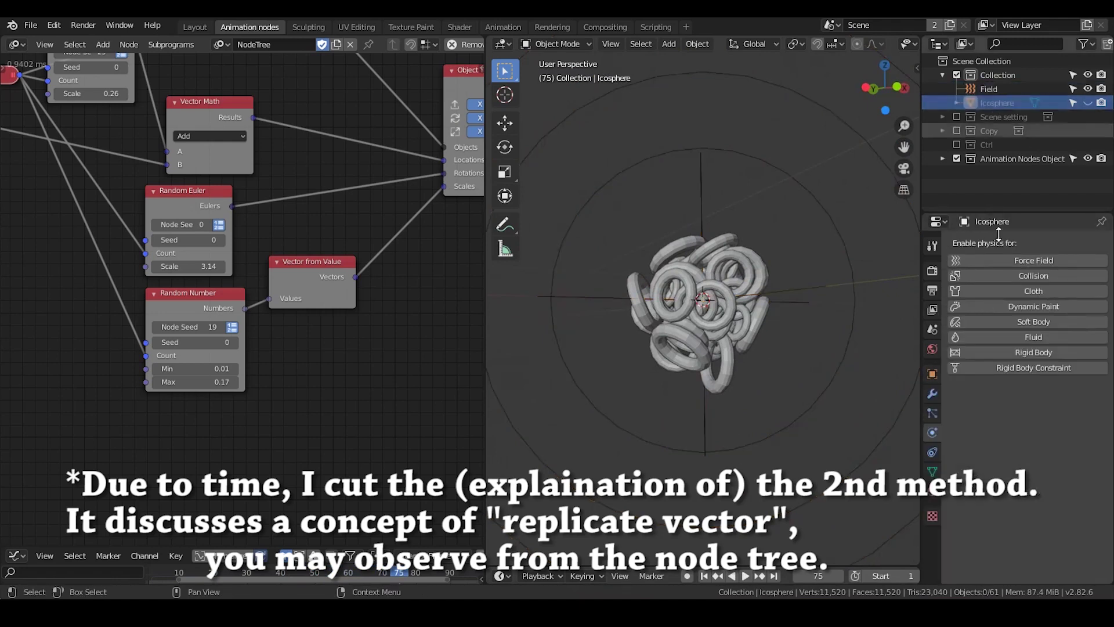
middle_click_drag(740, 301, 753, 311)
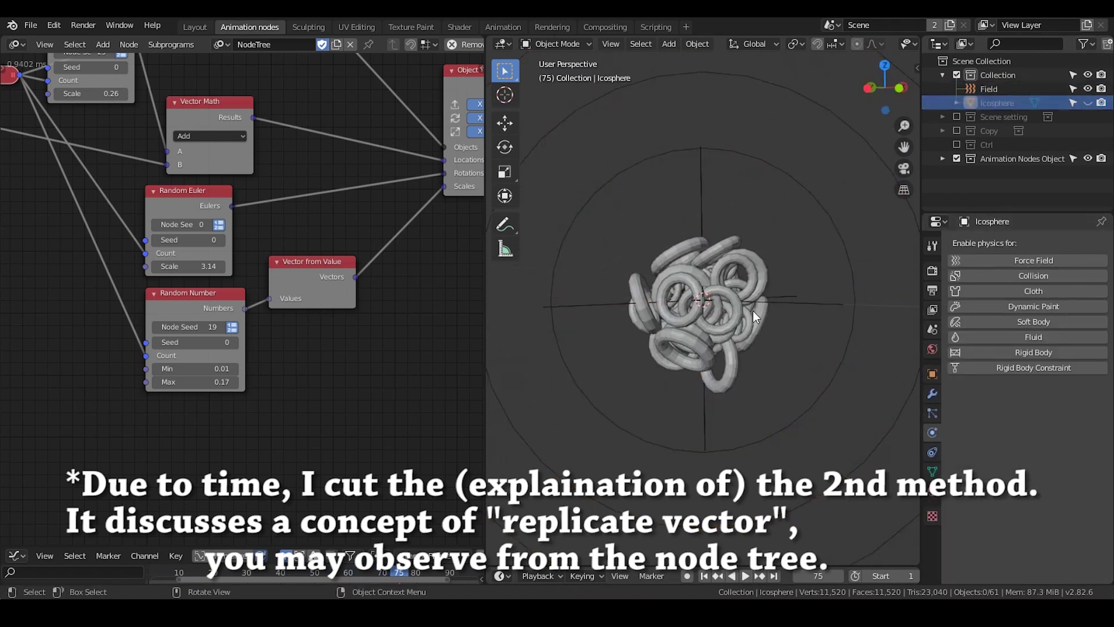
left_click(931, 413)
left_click(932, 395)
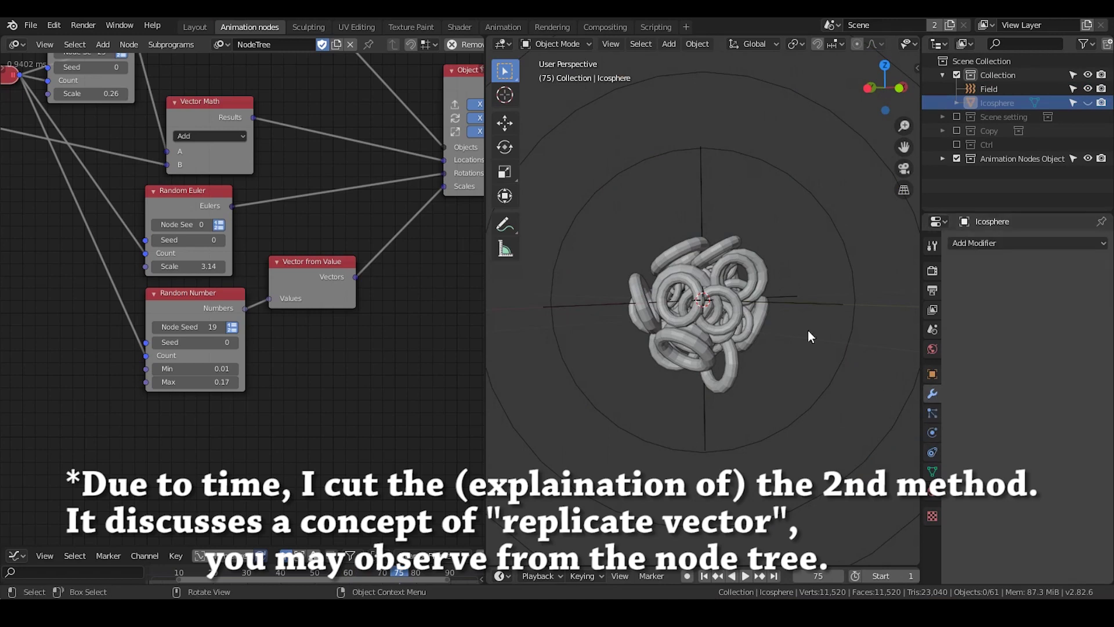
left_click(757, 281)
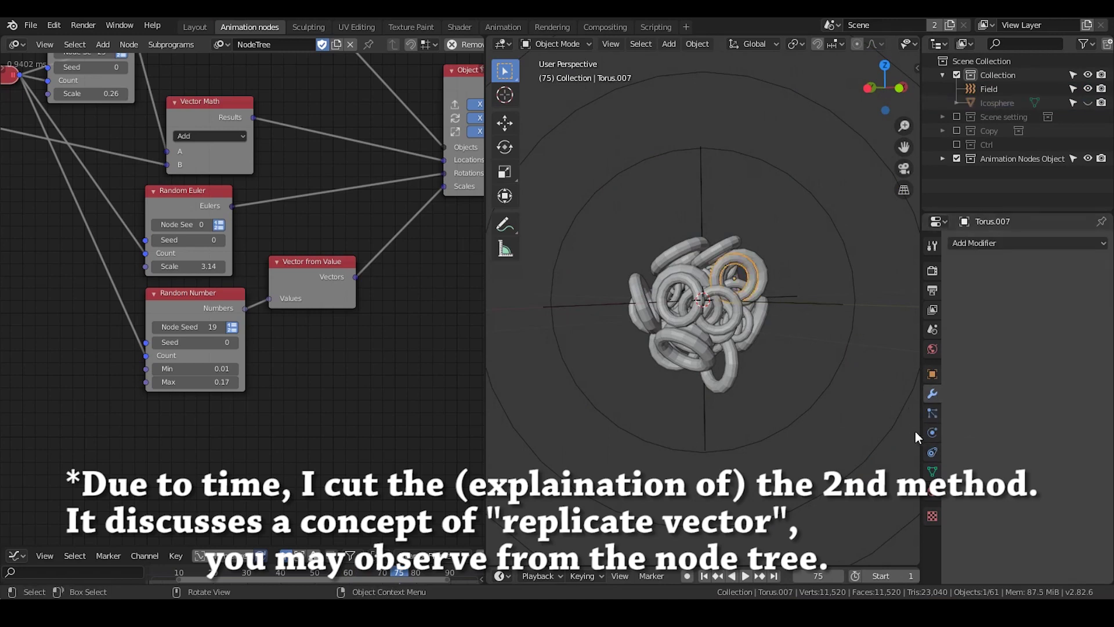
left_click(932, 433)
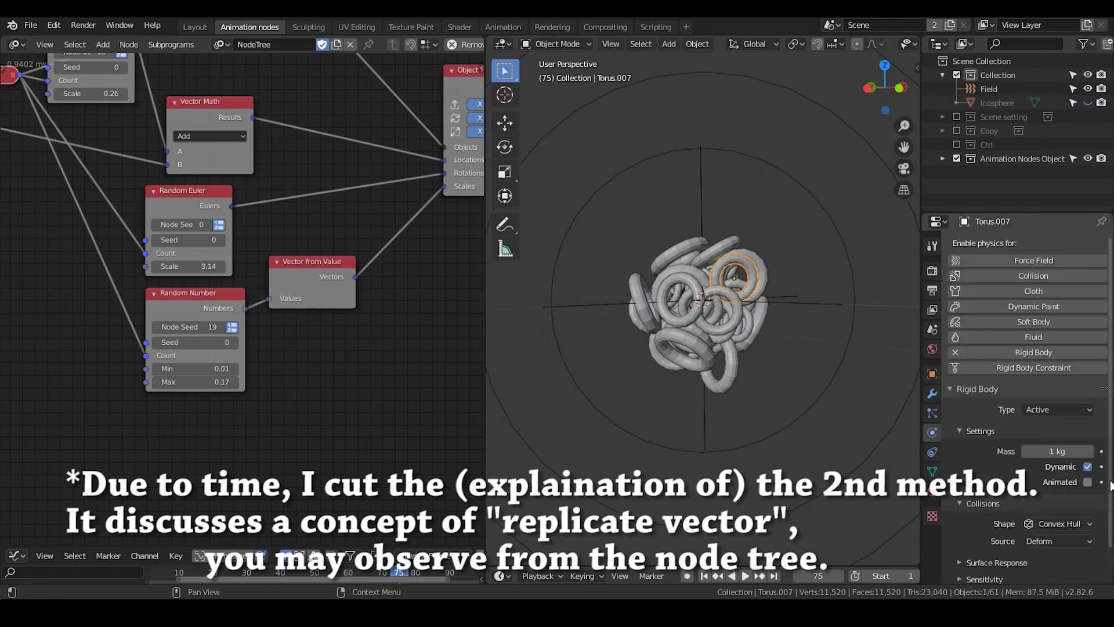
- Add an Invoke Subprogram node for Physics list trigger beyond the Object Transforms Output node
middle_click_drag(376, 224, 256, 271)
scroll(273, 276, "down", 4)
middle_click_drag(321, 288, 242, 271)
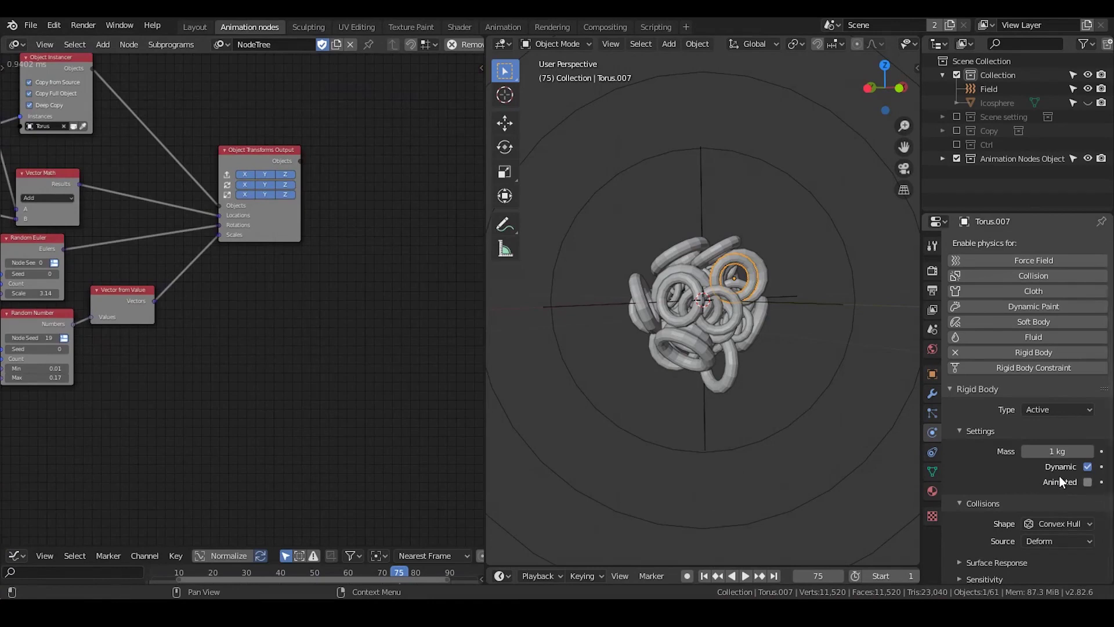
scroll(351, 175, "up", 3)
key("ctrl+a")
type("trigge")
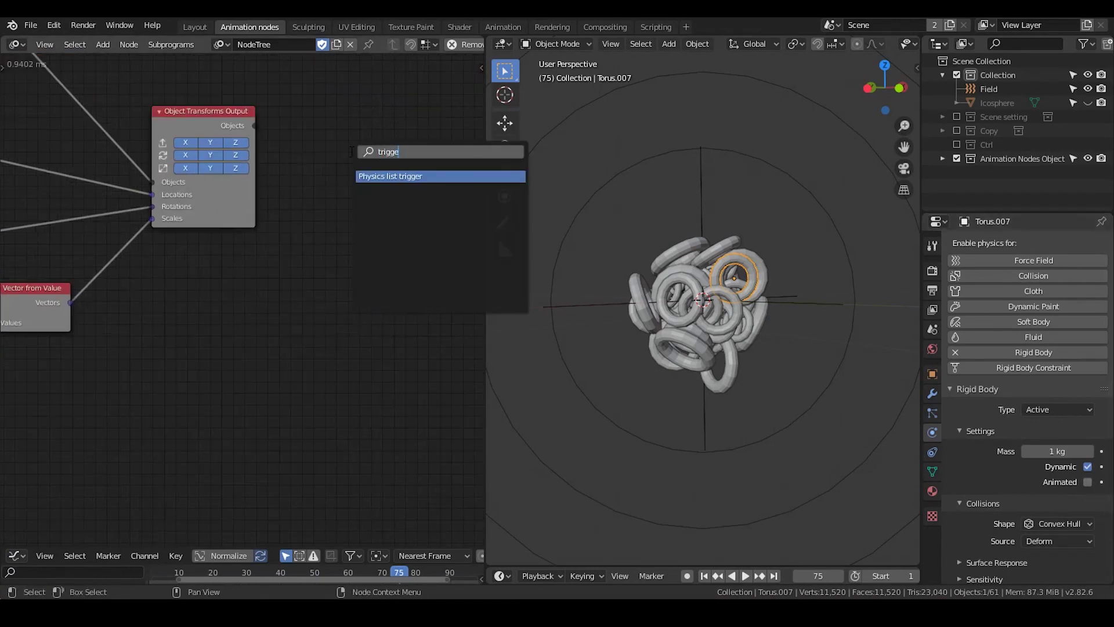
key("Return")
left_click(333, 89)
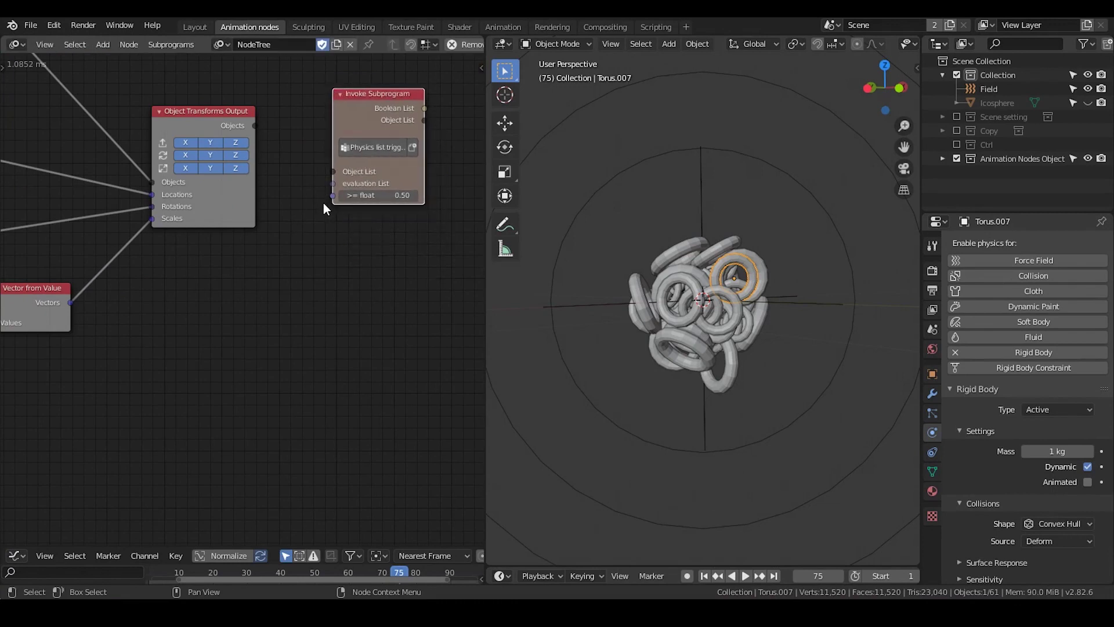
- Connect Object Transforms Output's objects to the Invoke Subprogram node's Object List and delete the subprogram node
scroll(250, 90, "up", 1)
left_click_drag(255, 84, 359, 137)
middle_click_drag(328, 238, 281, 291)
left_click_drag(348, 120, 398, 149)
scroll(288, 347, "down", 3)
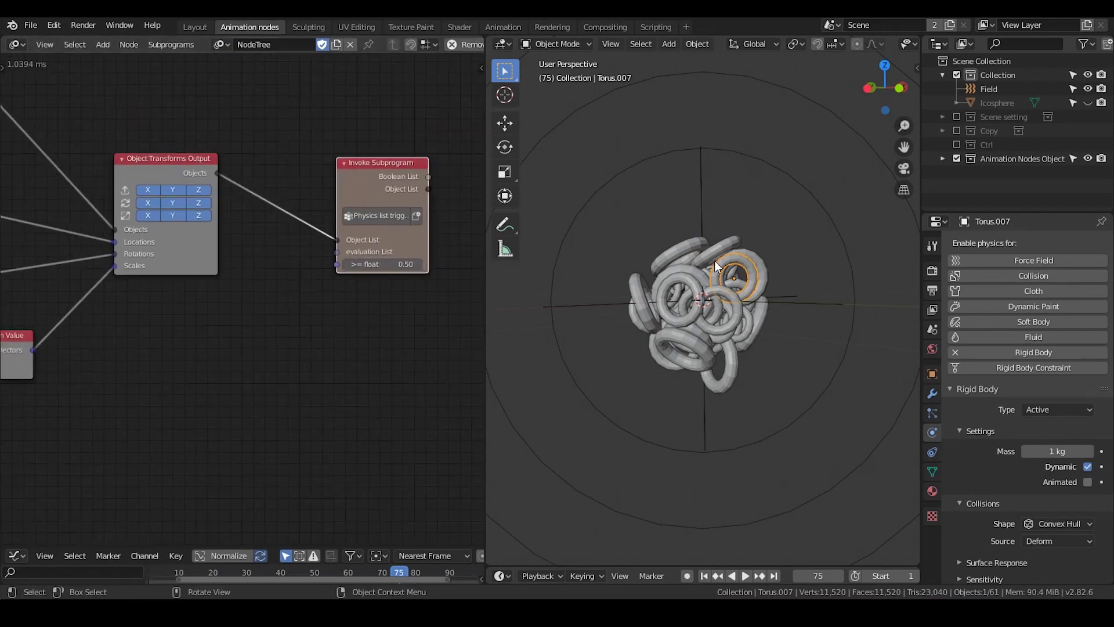
key("x")
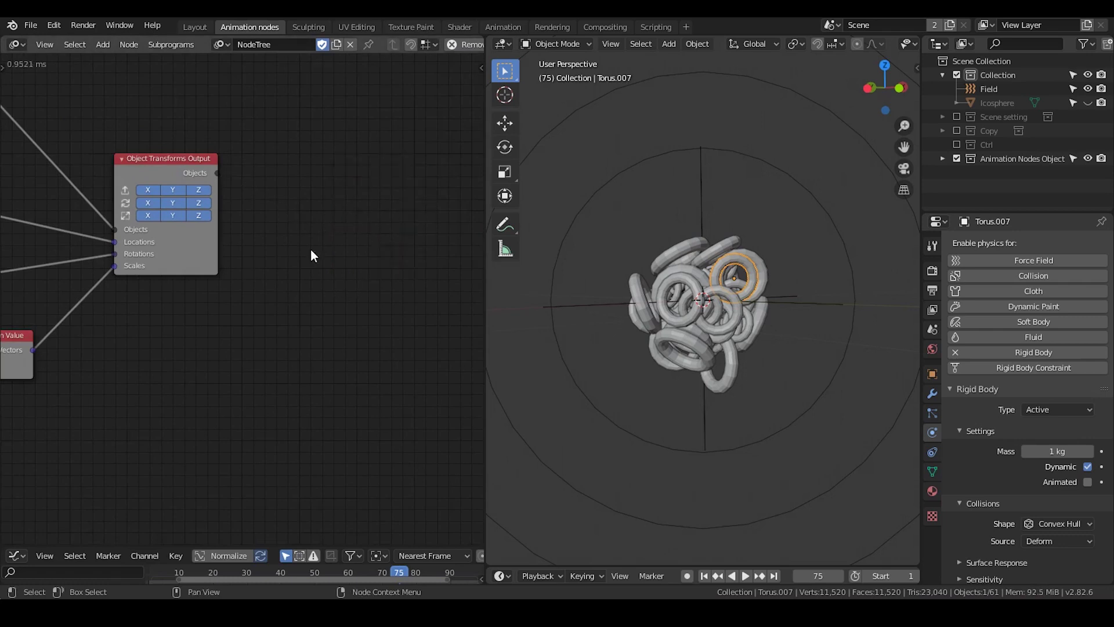
- Examine the complete node tree of the second method and the clustered torus rings in the viewport
middle_click_drag(183, 306, 374, 255)
scroll(255, 279, "down", 4)
middle_click_drag(271, 228, 473, 218)
scroll(398, 214, "down", 5)
scroll(393, 213, "down", 3)
middle_click_drag(306, 230, 318, 192)
middle_click_drag(341, 306, 330, 303)
middle_click_drag(329, 253, 344, 248)
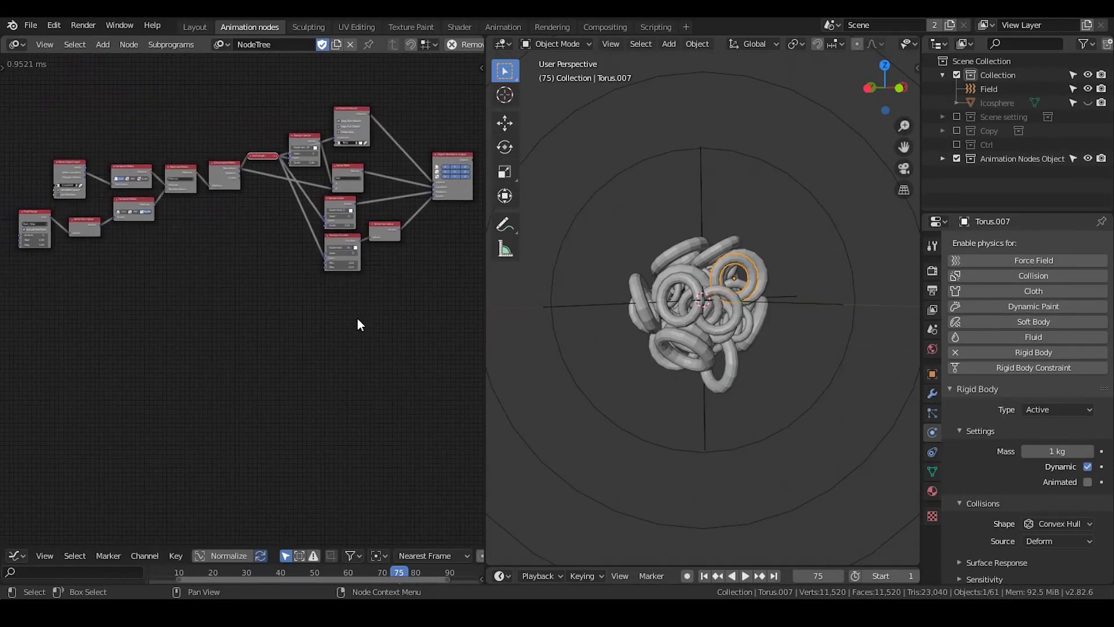
middle_click_drag(409, 306, 403, 303)
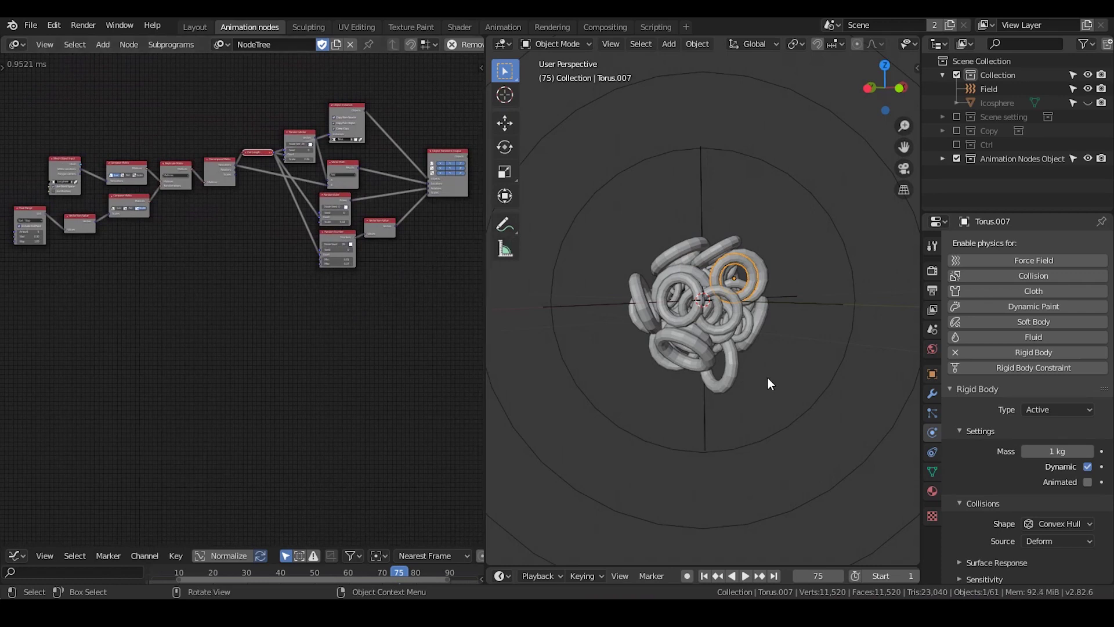
middle_click_drag(710, 344, 703, 318)
scroll(664, 336, "up", 3)
scroll(703, 319, "down", 3)
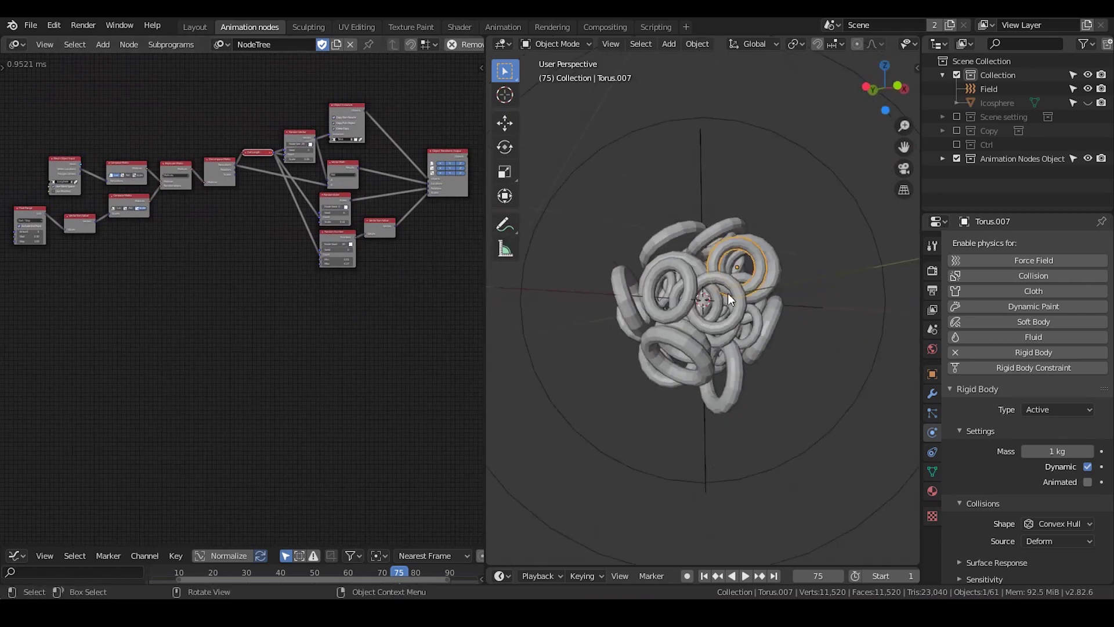